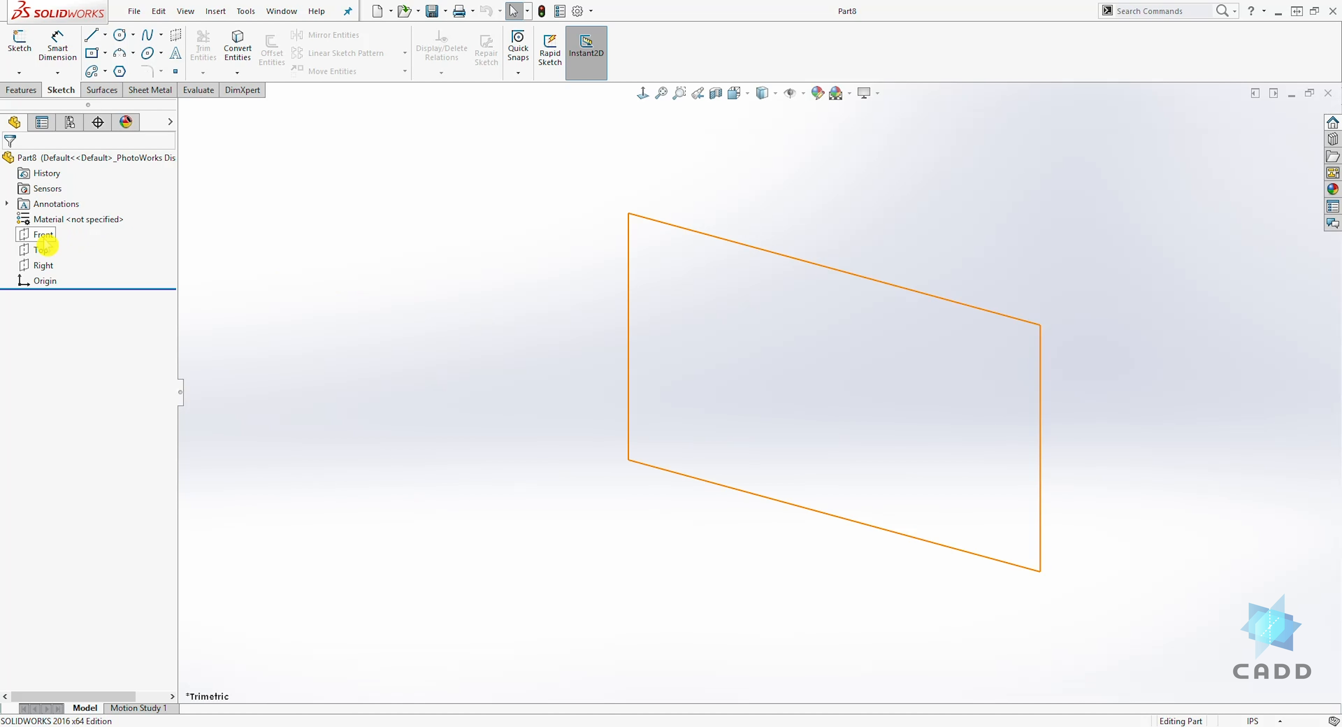
Step: Start a sketch on the Front plane and draw a right triangle from the origin, about 3.86 in wide and 2.42 in tall
{"action": "left_click", "coordinate": [14, 47]}
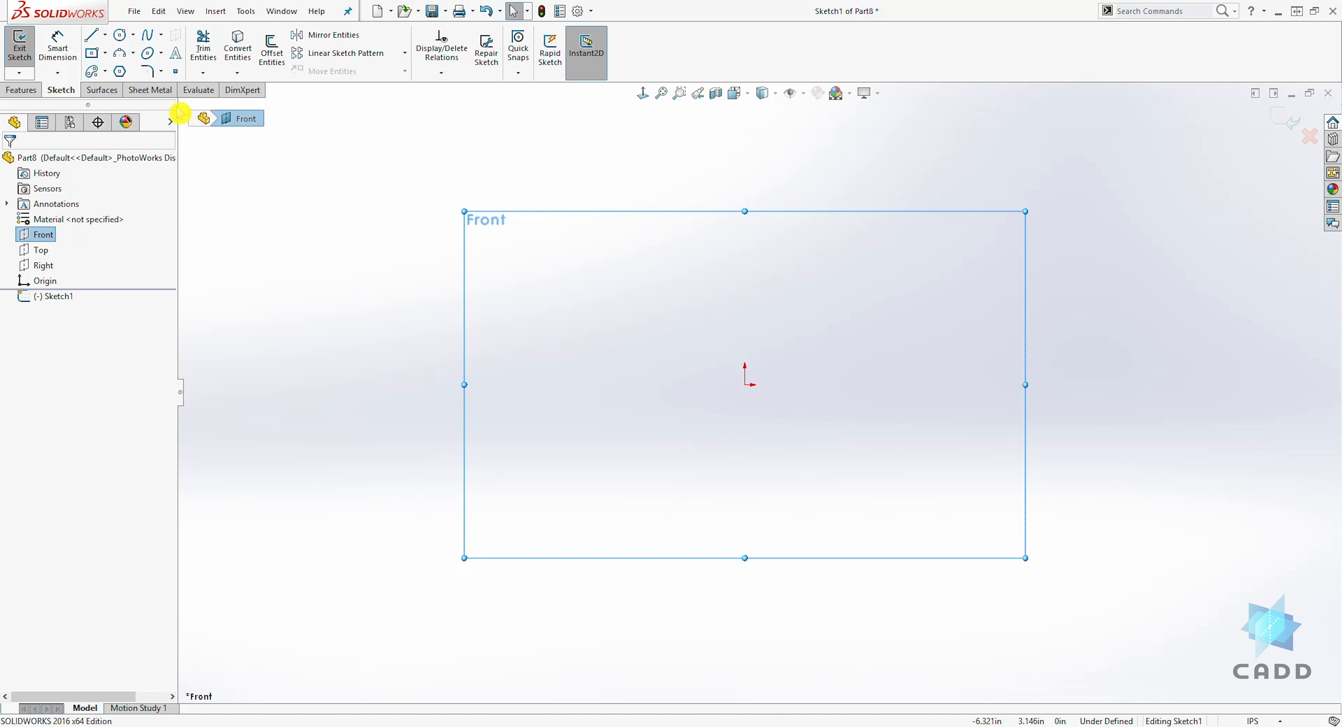
{"action": "left_click", "coordinate": [92, 35]}
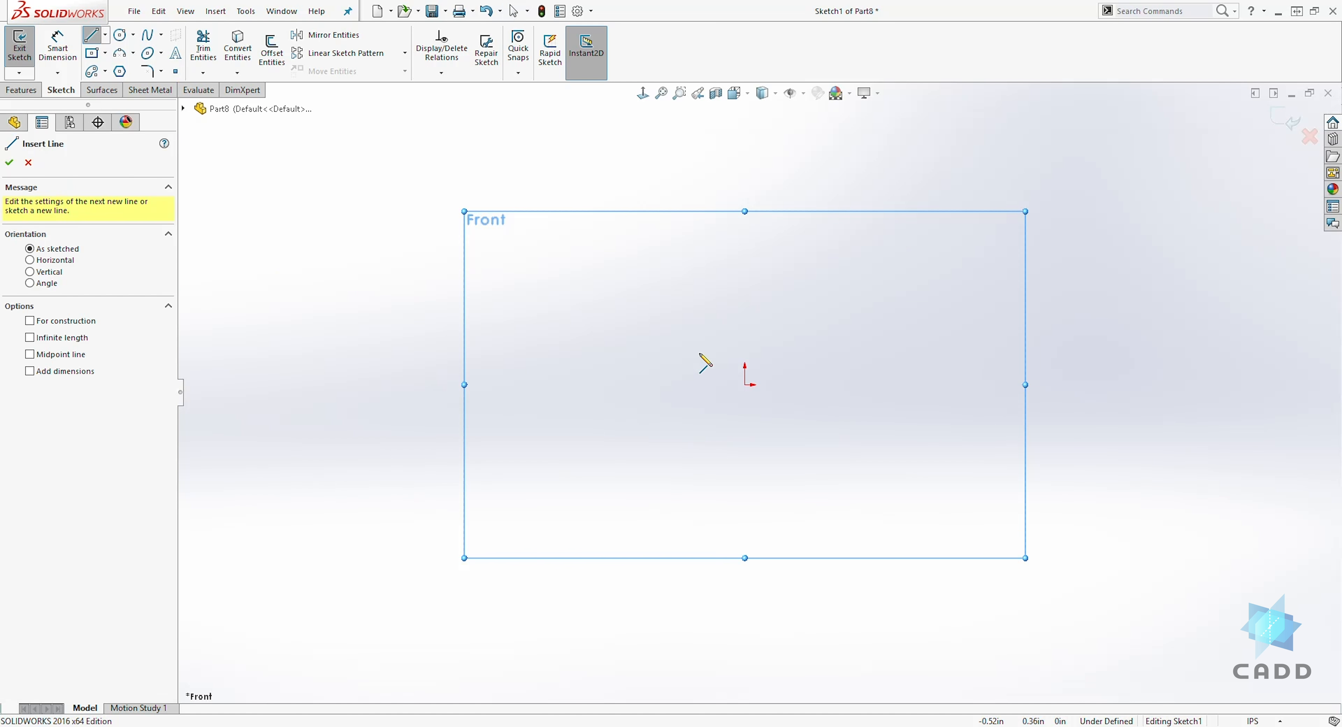
{"action": "left_click", "coordinate": [744, 385]}
{"action": "left_click", "coordinate": [1085, 384]}
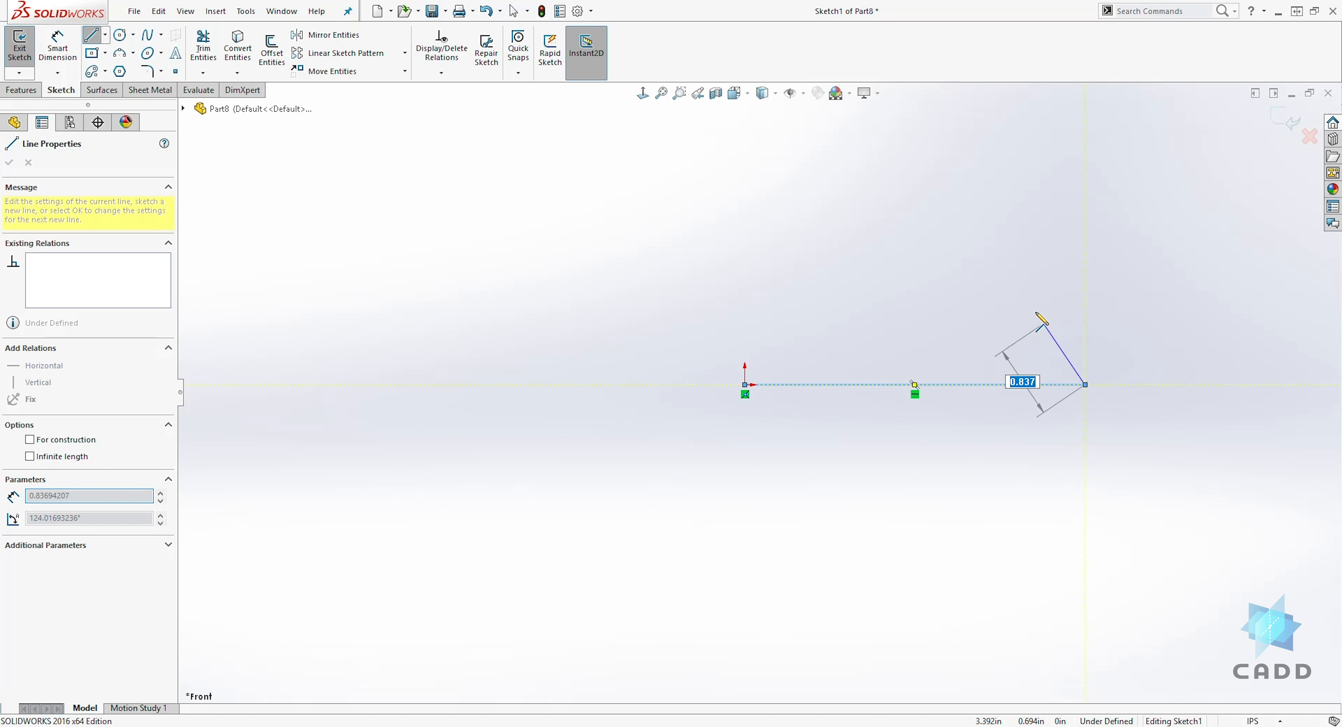
{"action": "left_click", "coordinate": [745, 171]}
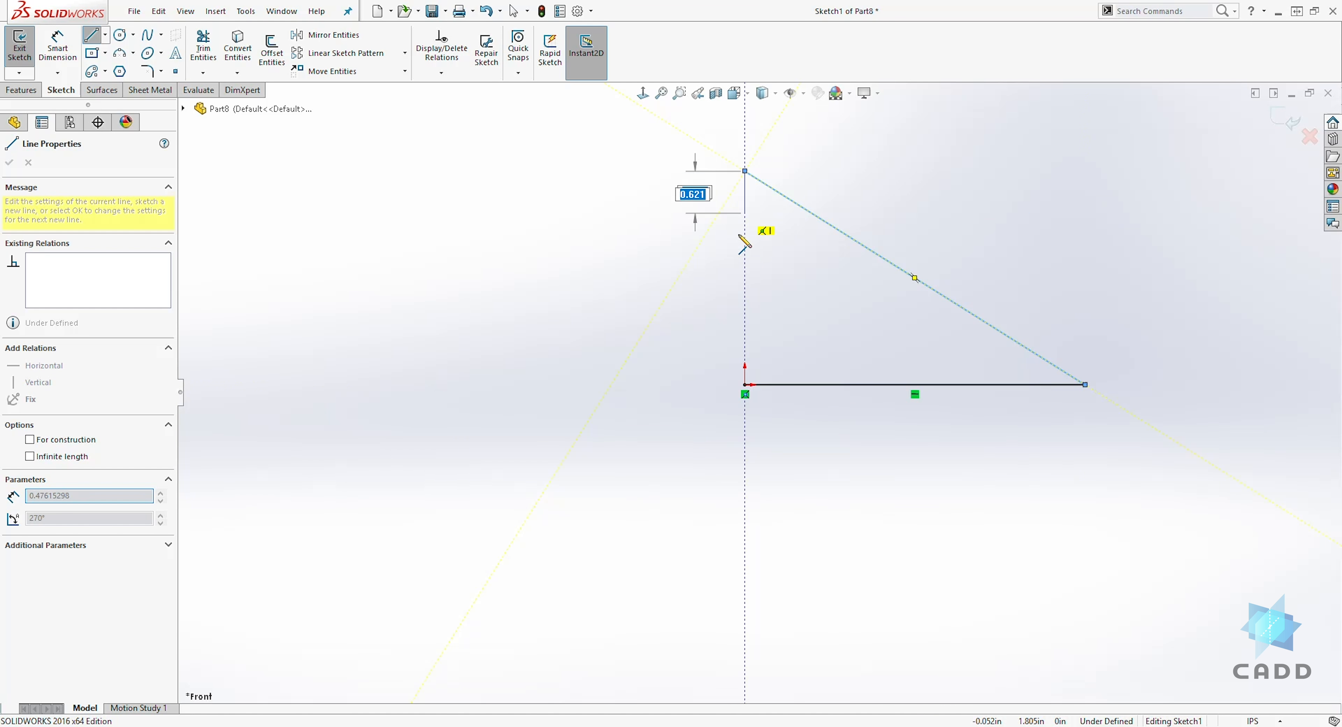
{"action": "left_click", "coordinate": [745, 385]}
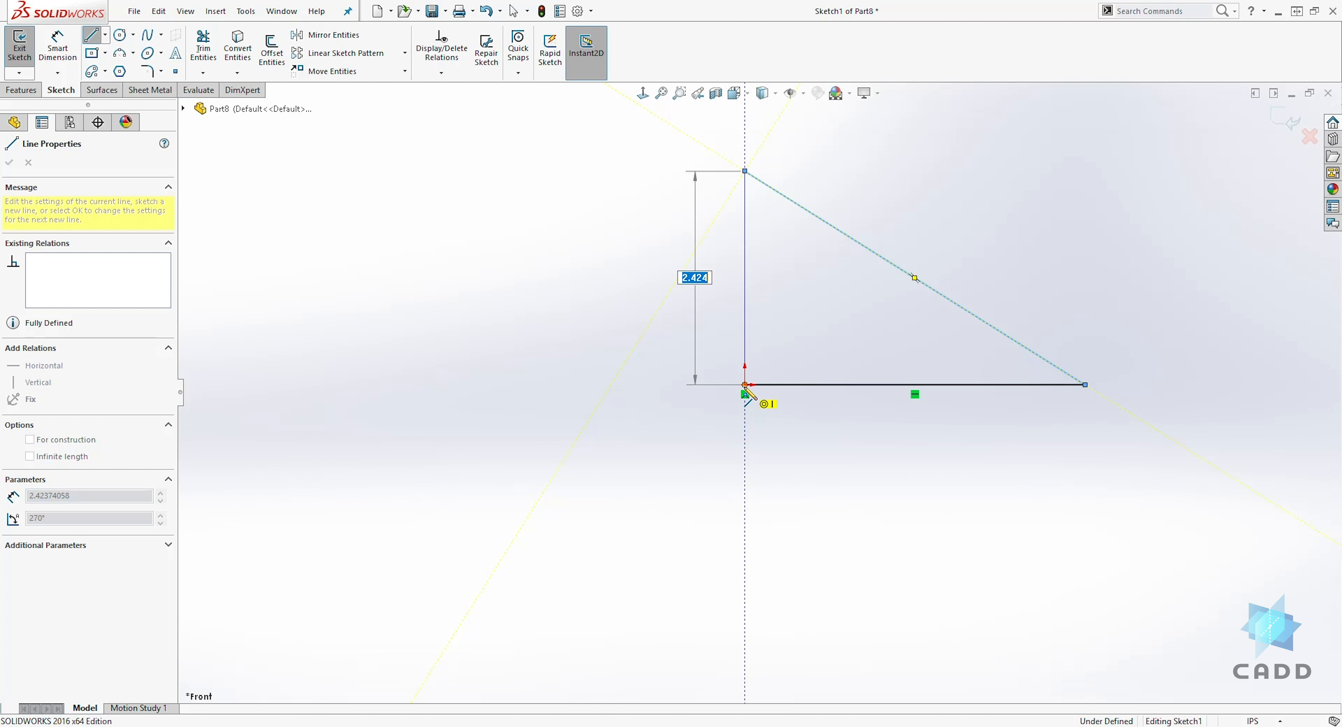
{"action": "key", "text": "Escape"}
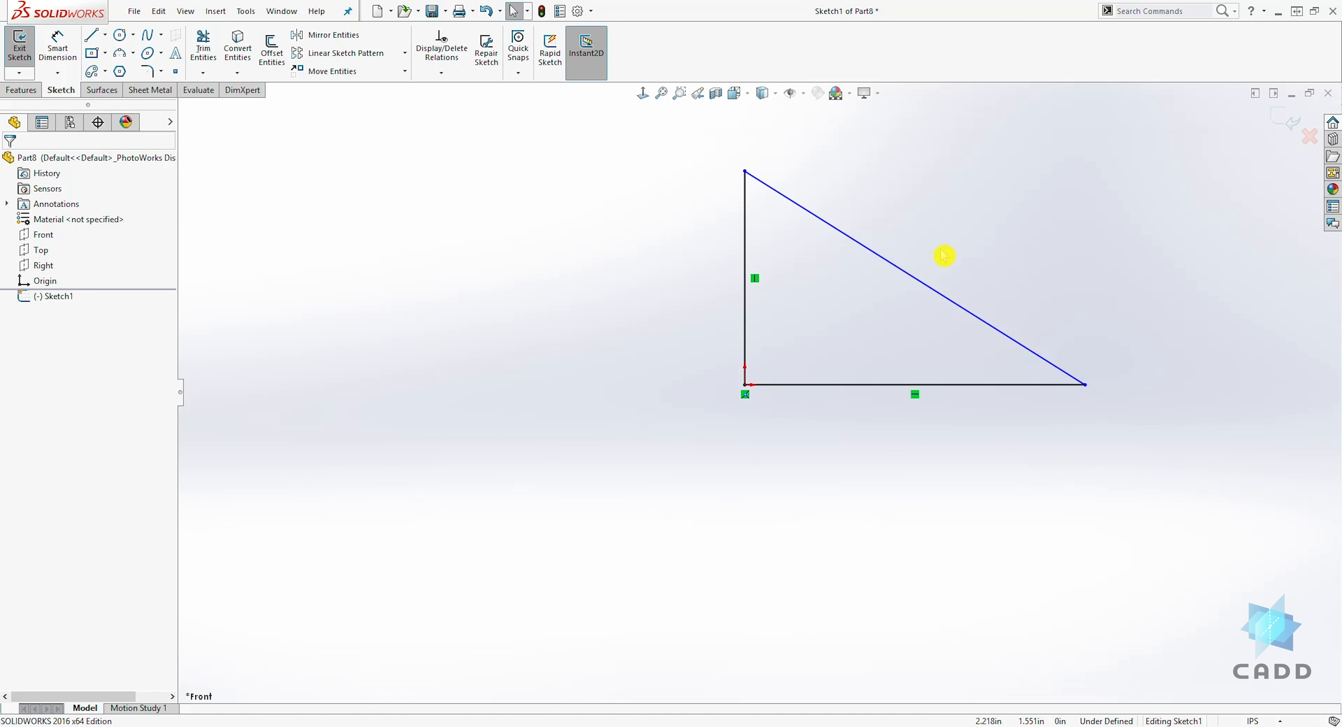
{"action": "scroll", "coordinate": [944, 255], "scroll_direction": "down", "scroll_amount": 1}
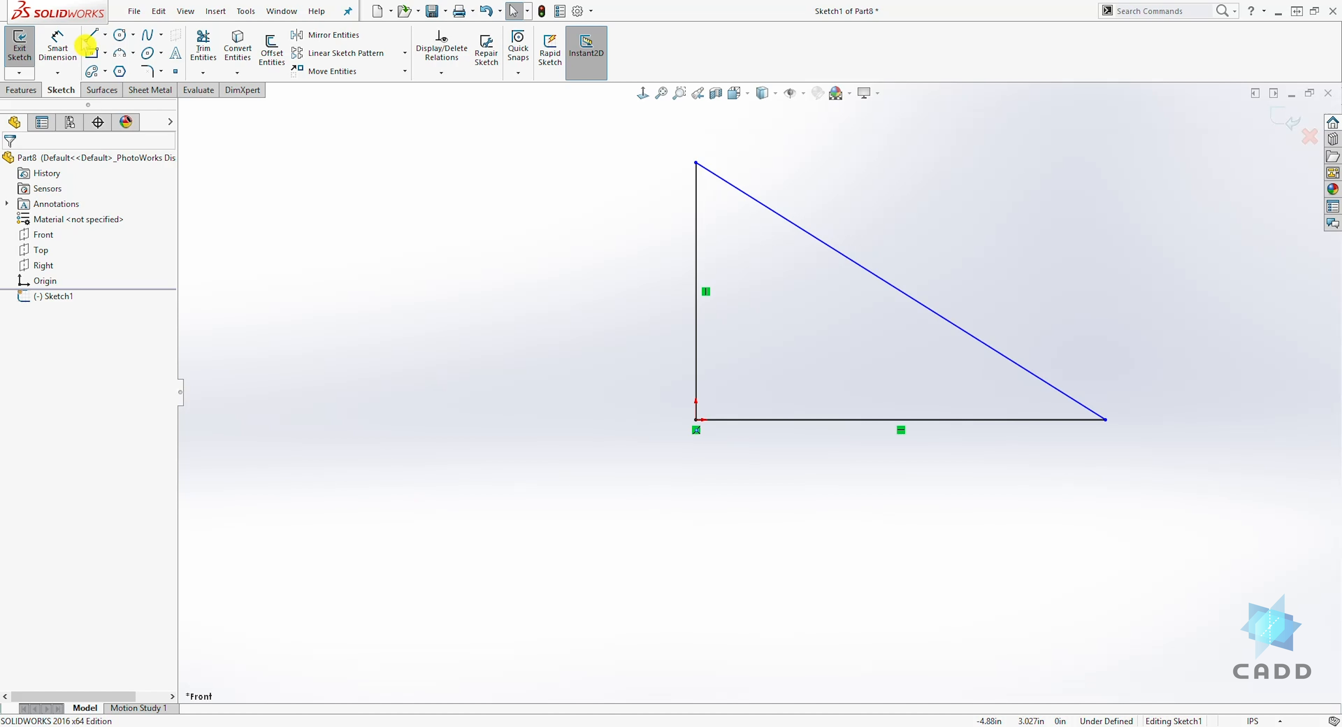
Step: Sketch a center rectangle in the empty area beside the triangle and delete it
{"action": "left_click", "coordinate": [92, 56]}
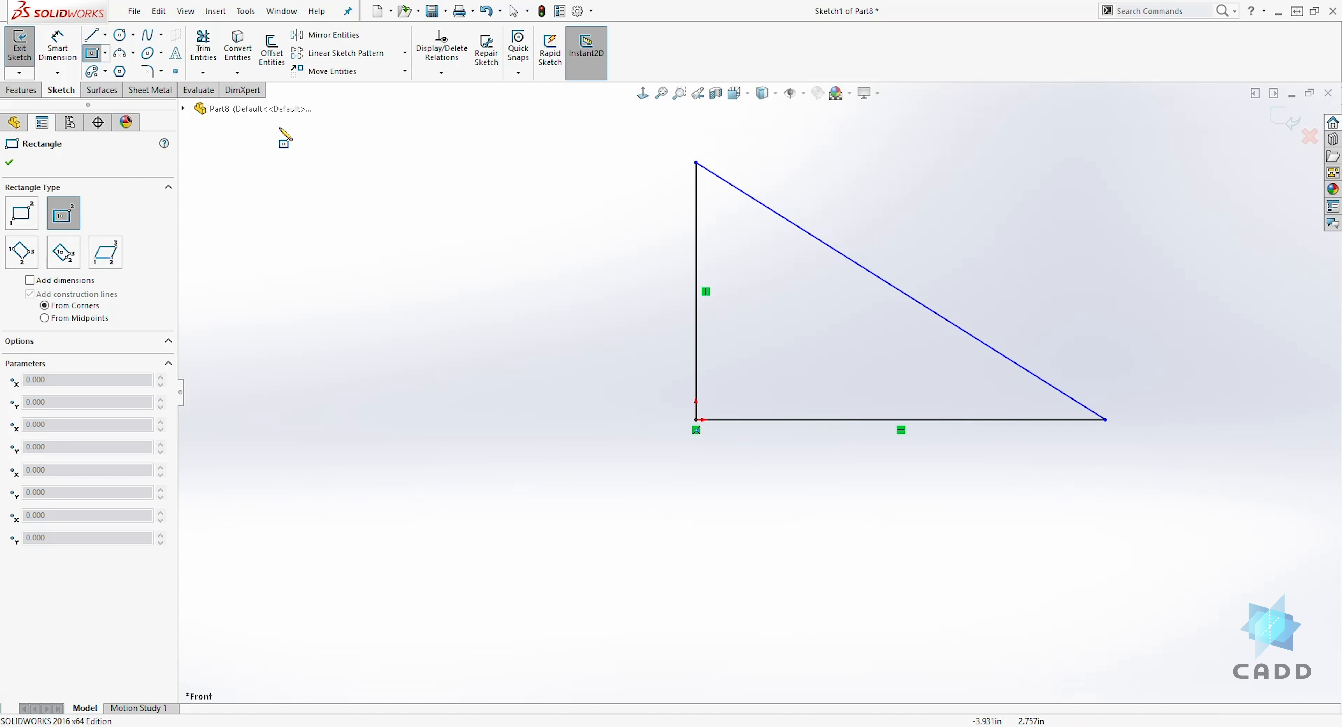
{"action": "left_click", "coordinate": [282, 149]}
{"action": "key", "text": "Escape"}
{"action": "scroll", "coordinate": [417, 248], "scroll_direction": "up", "scroll_amount": 1}
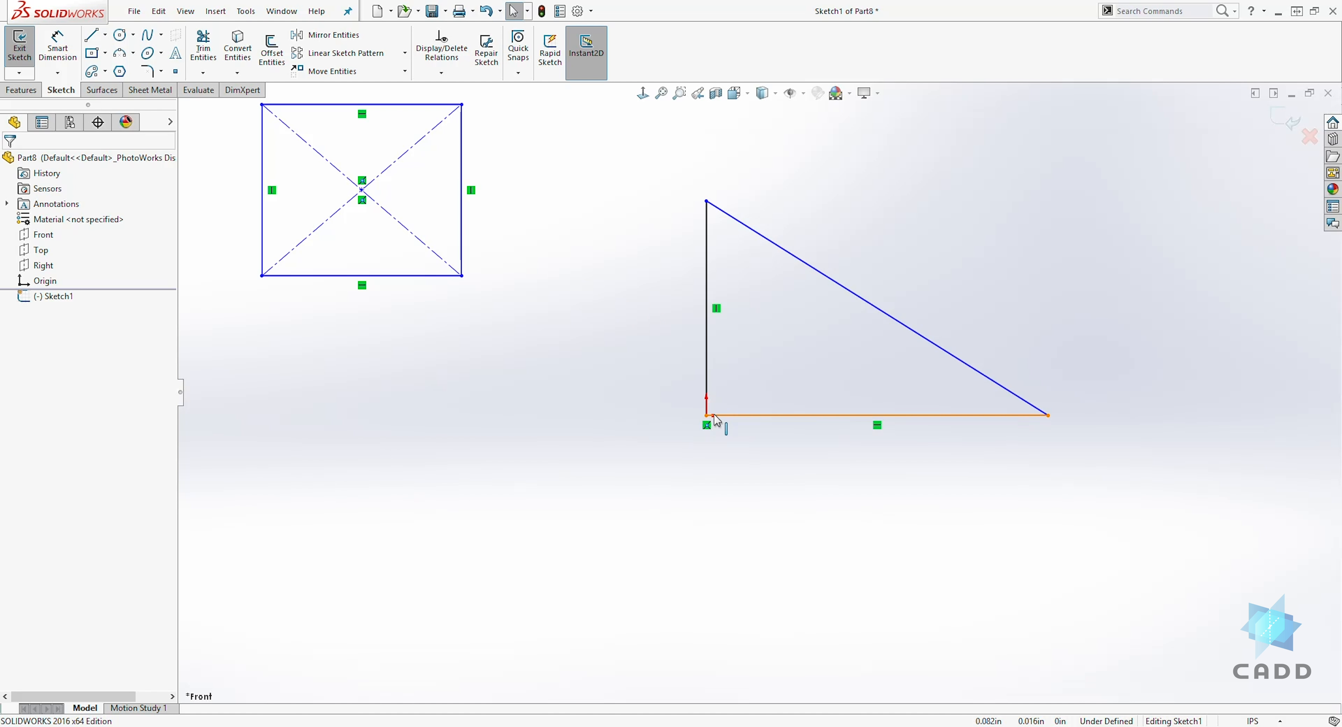
{"action": "left_click_drag", "start_coordinate": [554, 390], "coordinate": [244, 98]}
{"action": "key", "text": "Delete"}
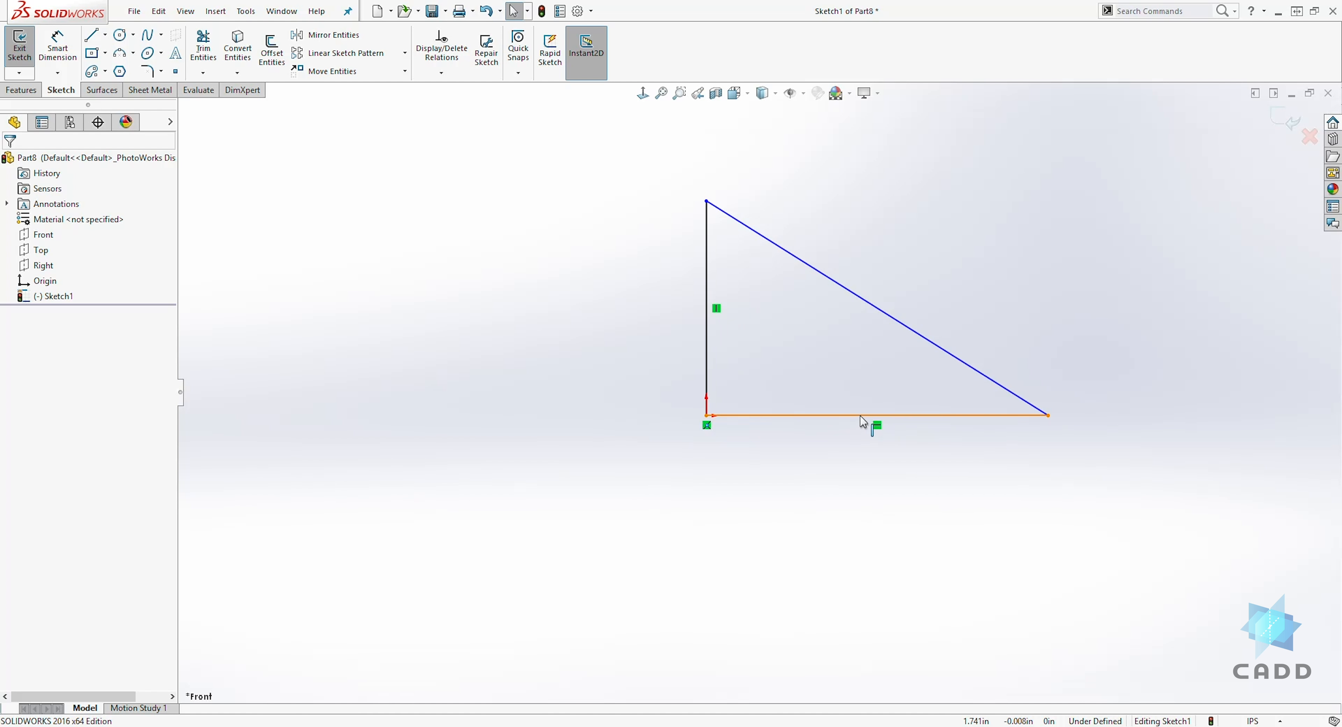
Step: Examine the existing relations of the triangle's vertical and bottom lines
{"action": "left_click", "coordinate": [708, 244]}
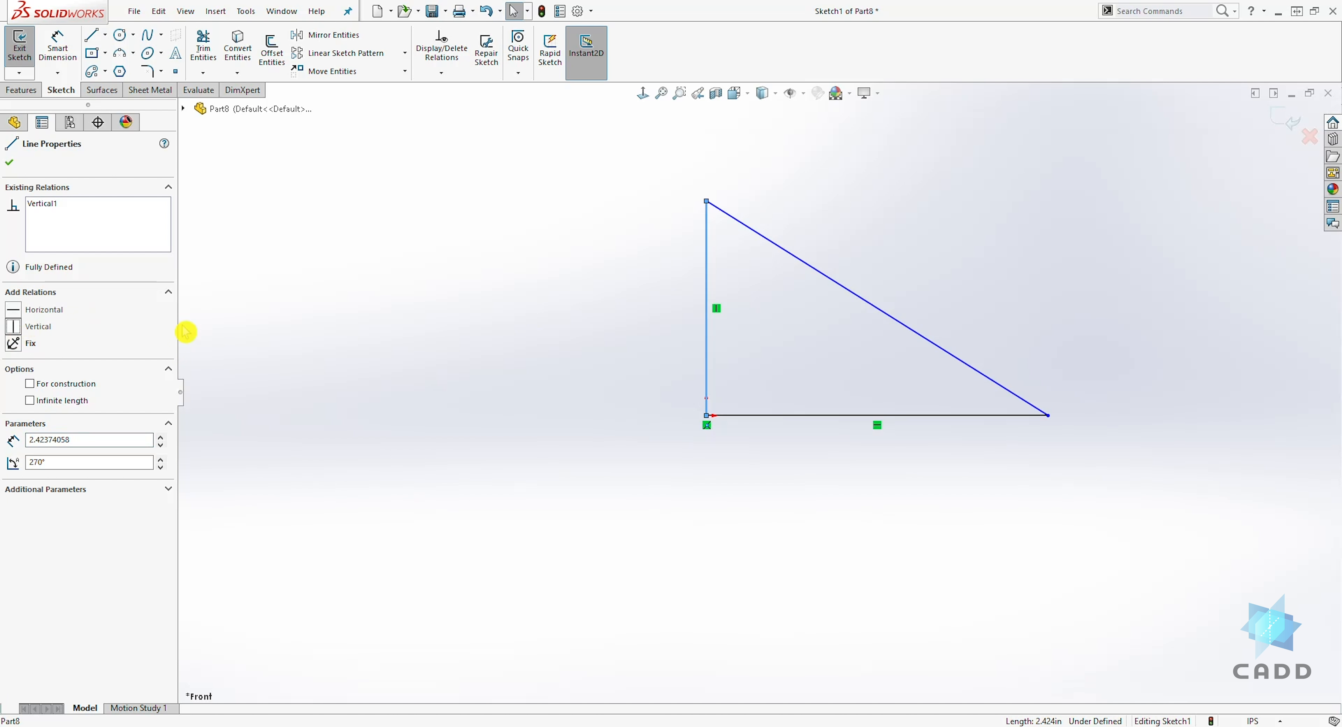
{"action": "left_click", "coordinate": [807, 420]}
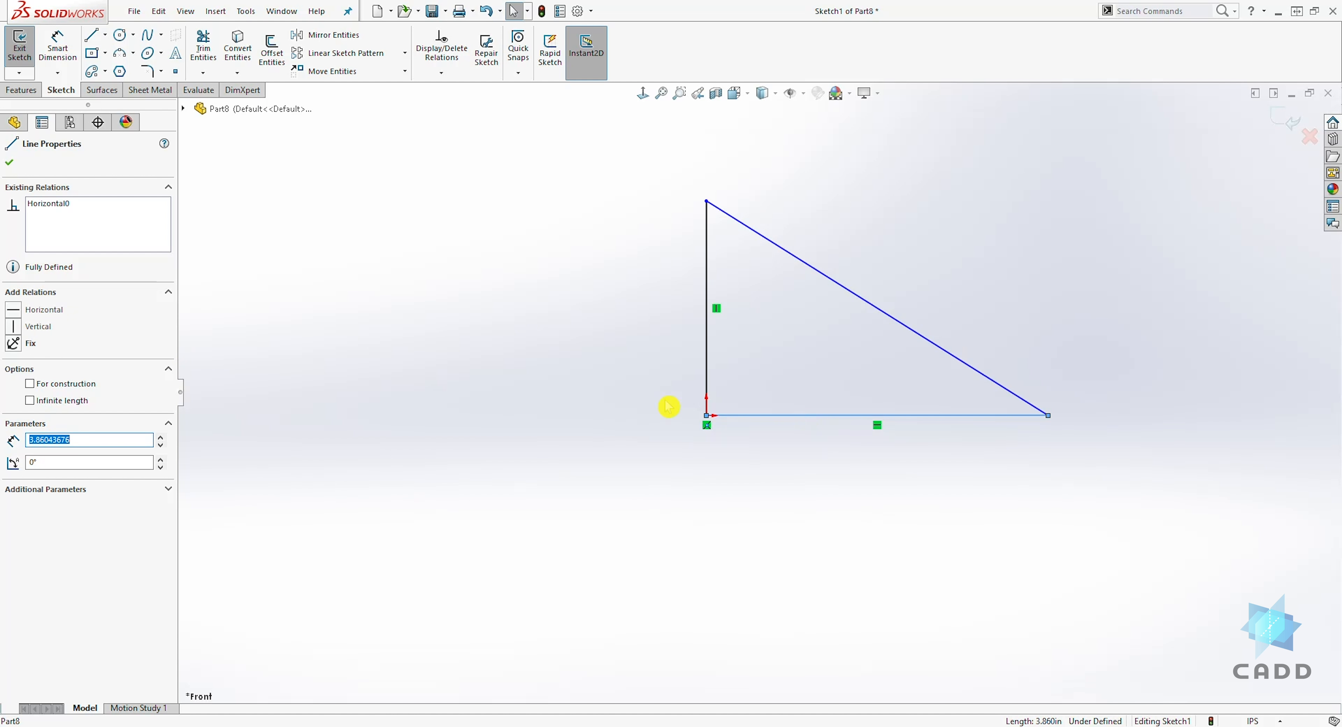
{"action": "left_click", "coordinate": [21, 312]}
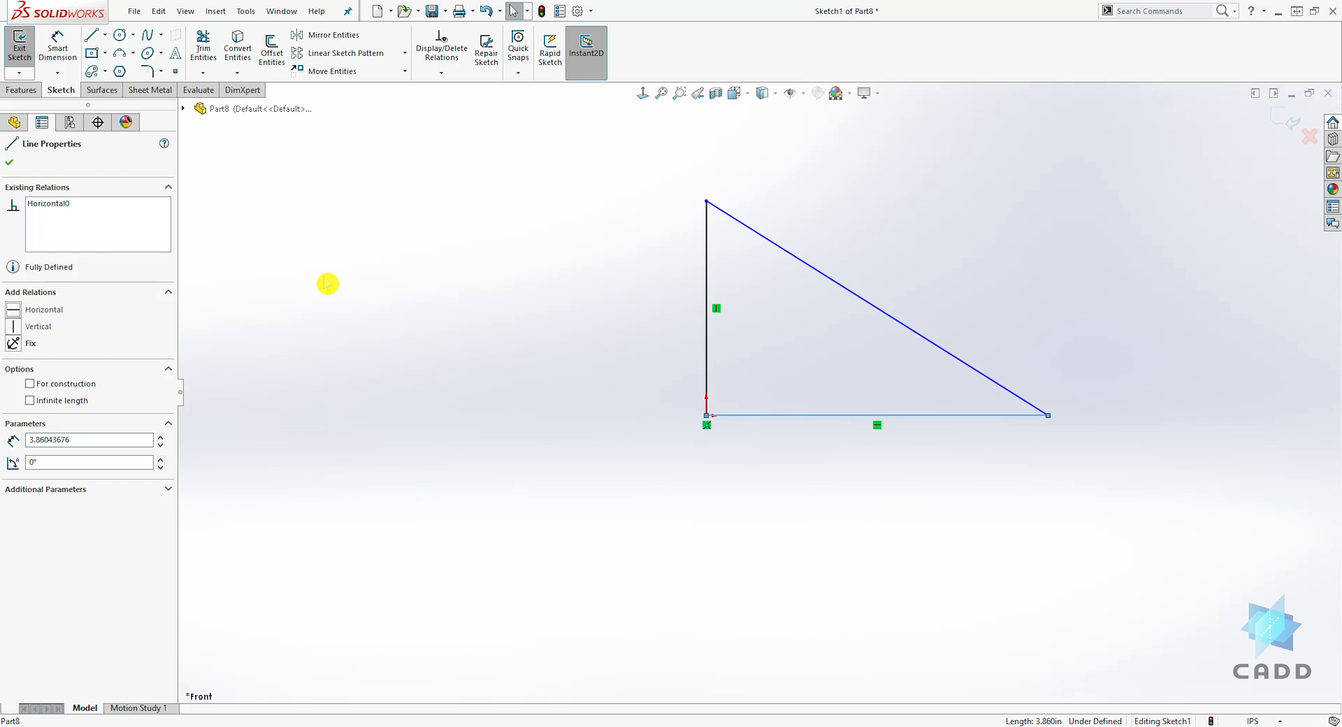
{"action": "left_click", "coordinate": [975, 275]}
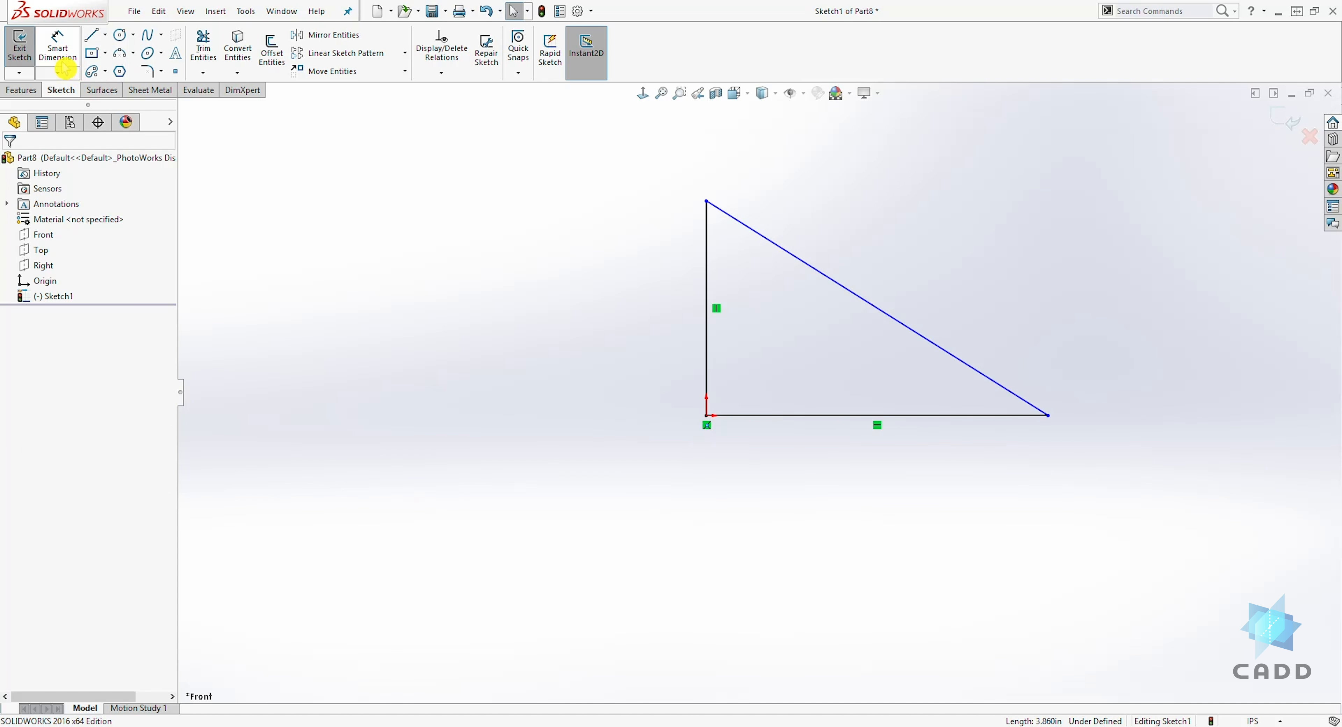
Step: Dimension the triangle's vertical line to 3 in
{"action": "left_click", "coordinate": [58, 43]}
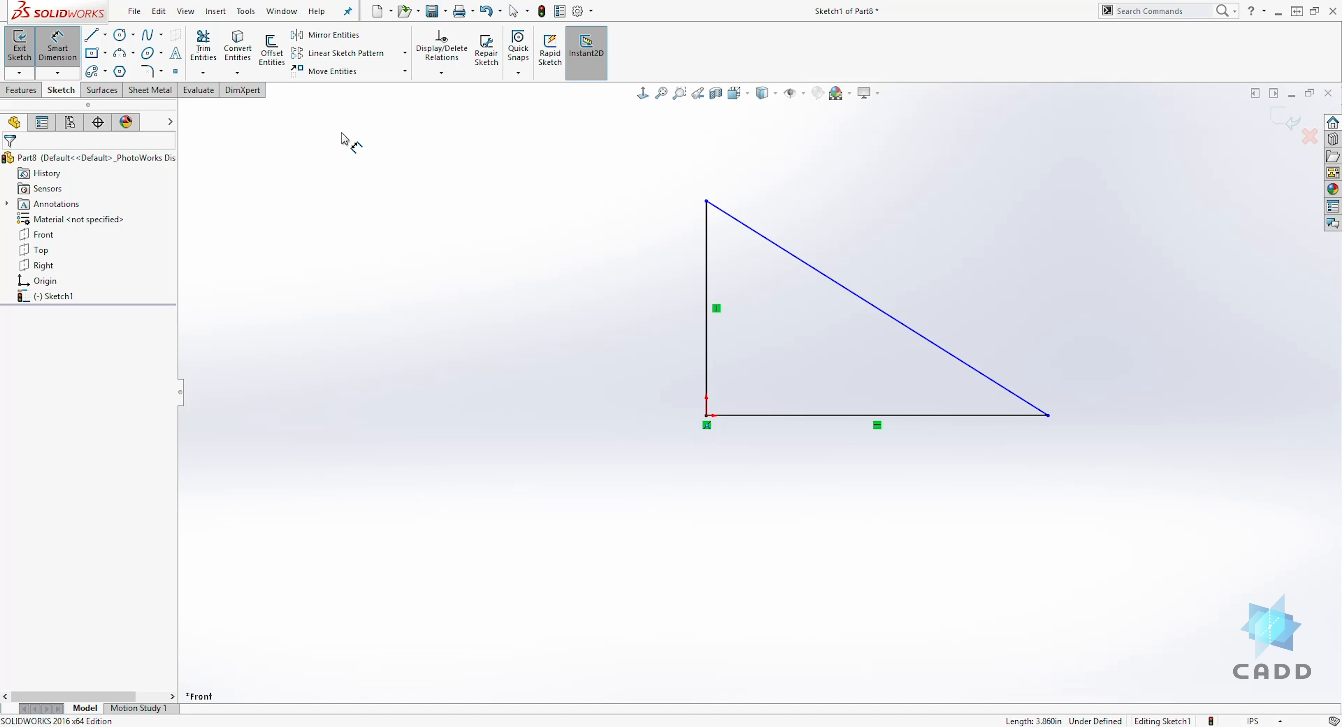
{"action": "left_click", "coordinate": [77, 54]}
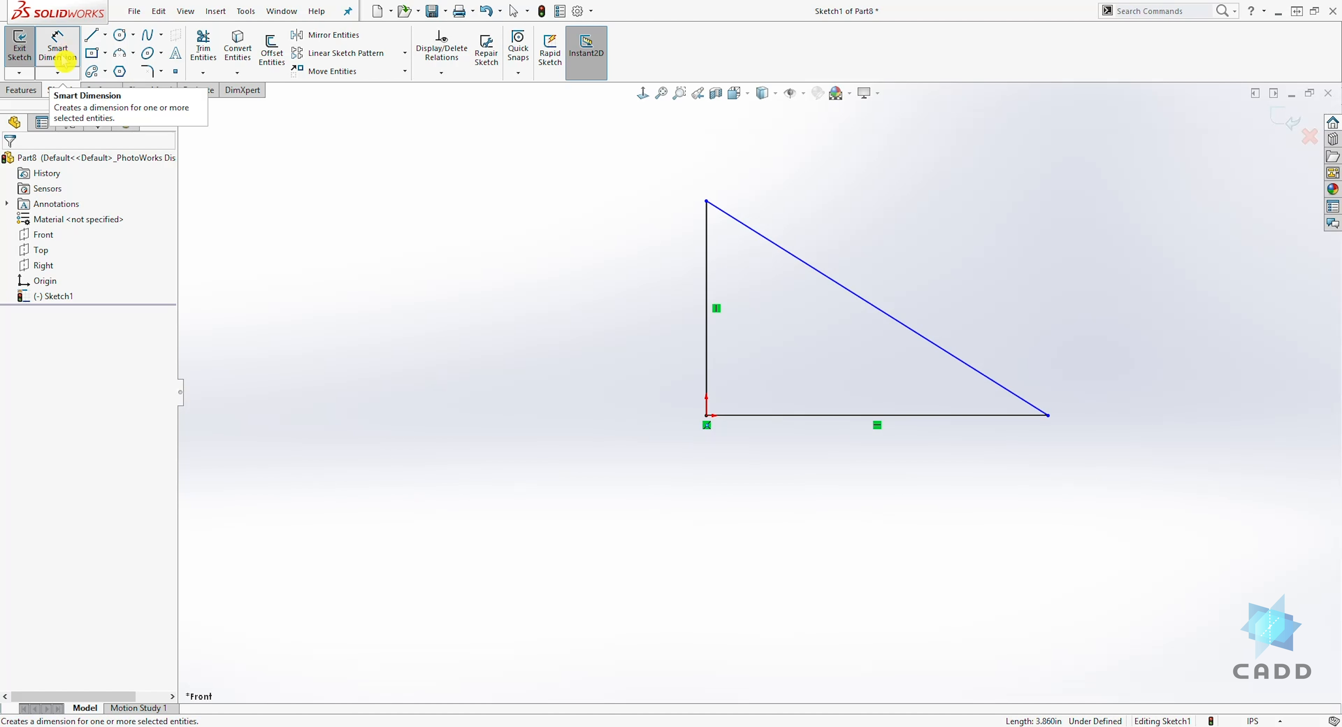
{"action": "left_click", "coordinate": [69, 63]}
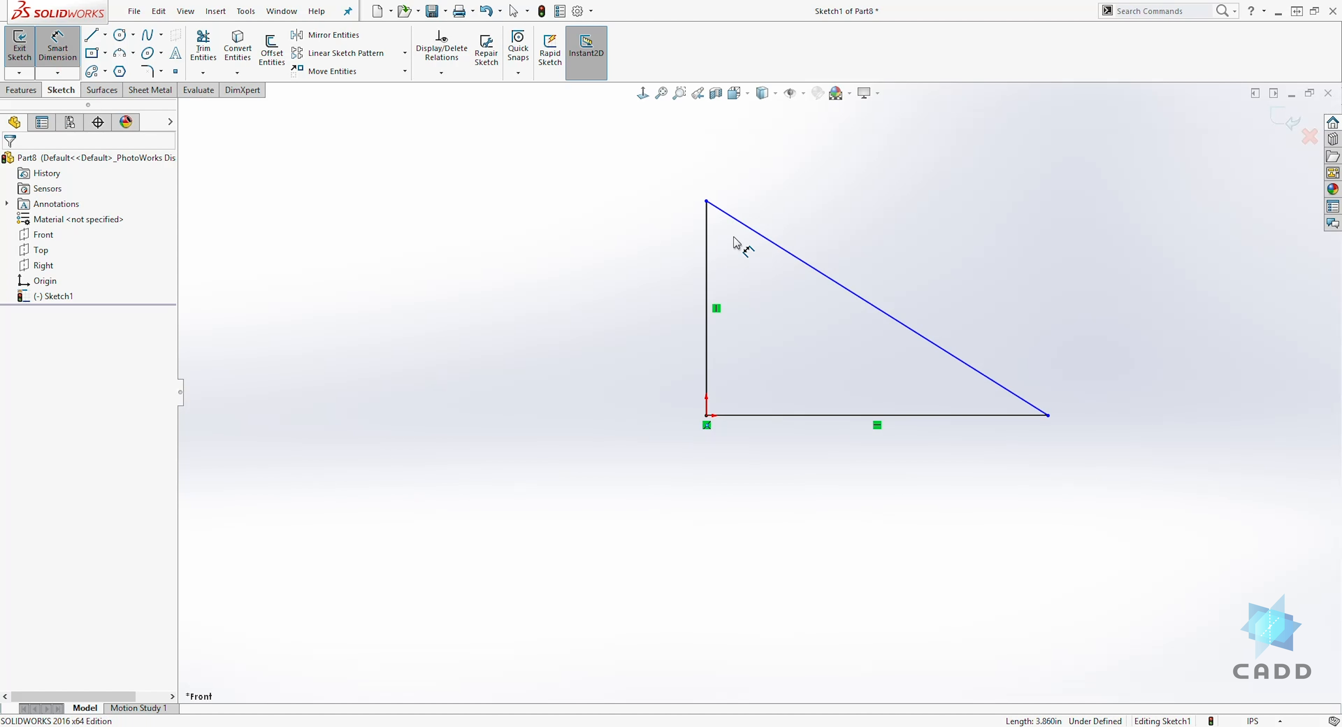
{"action": "left_click", "coordinate": [707, 257]}
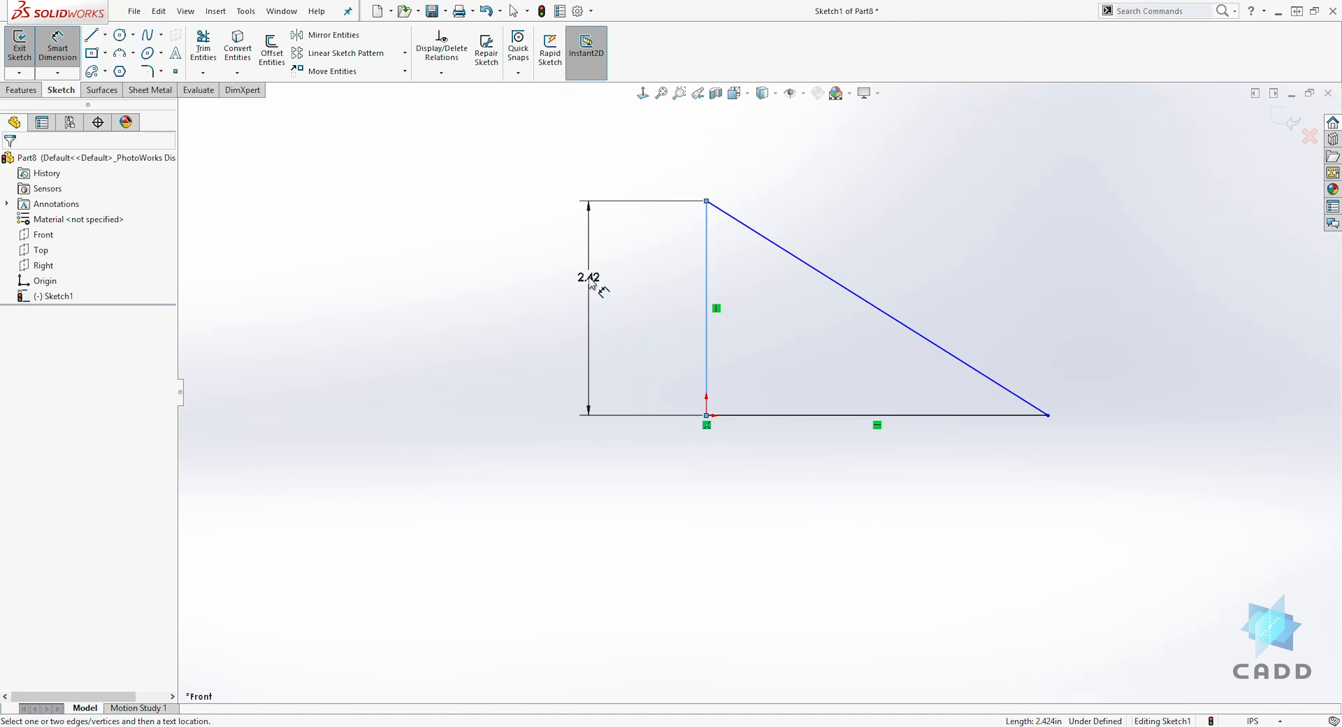
{"action": "left_click", "coordinate": [593, 284]}
{"action": "type", "text": "3"}
{"action": "key", "text": "Return"}
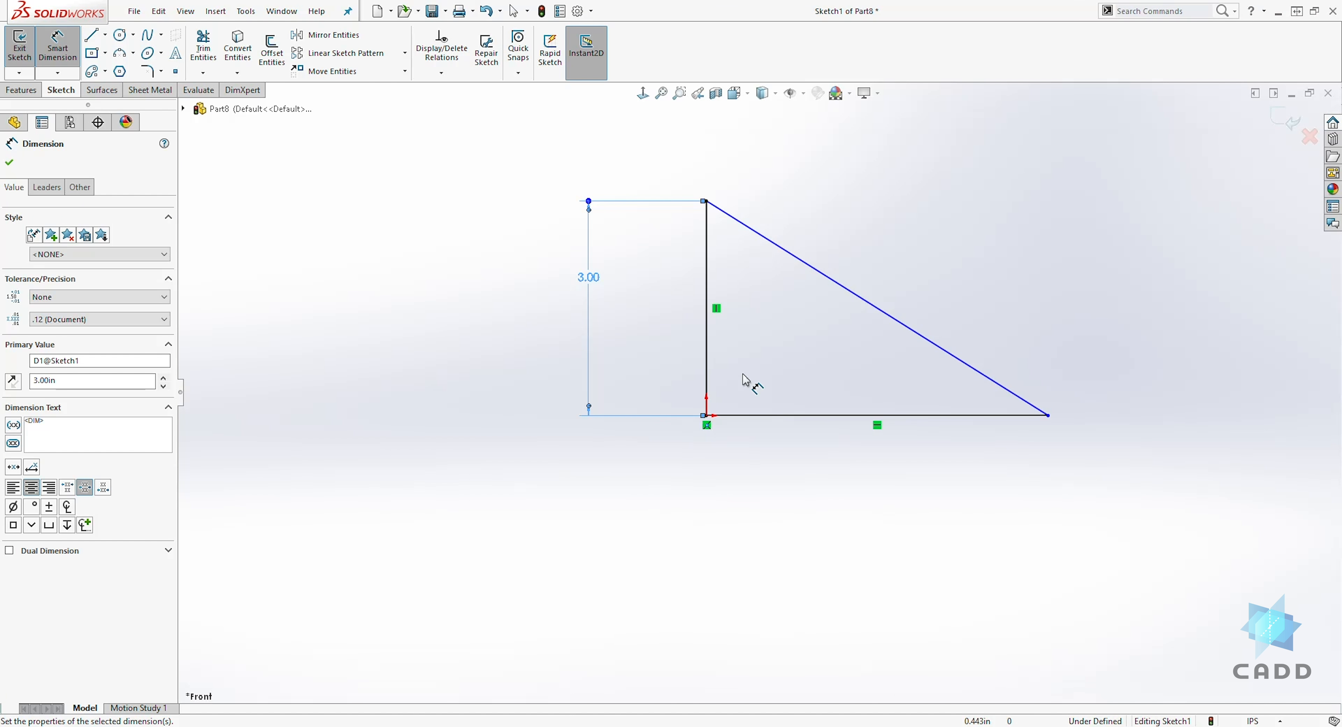
Step: Dimension the triangle's bottom line to 2.5 in
{"action": "left_click", "coordinate": [803, 417]}
{"action": "left_click", "coordinate": [819, 486]}
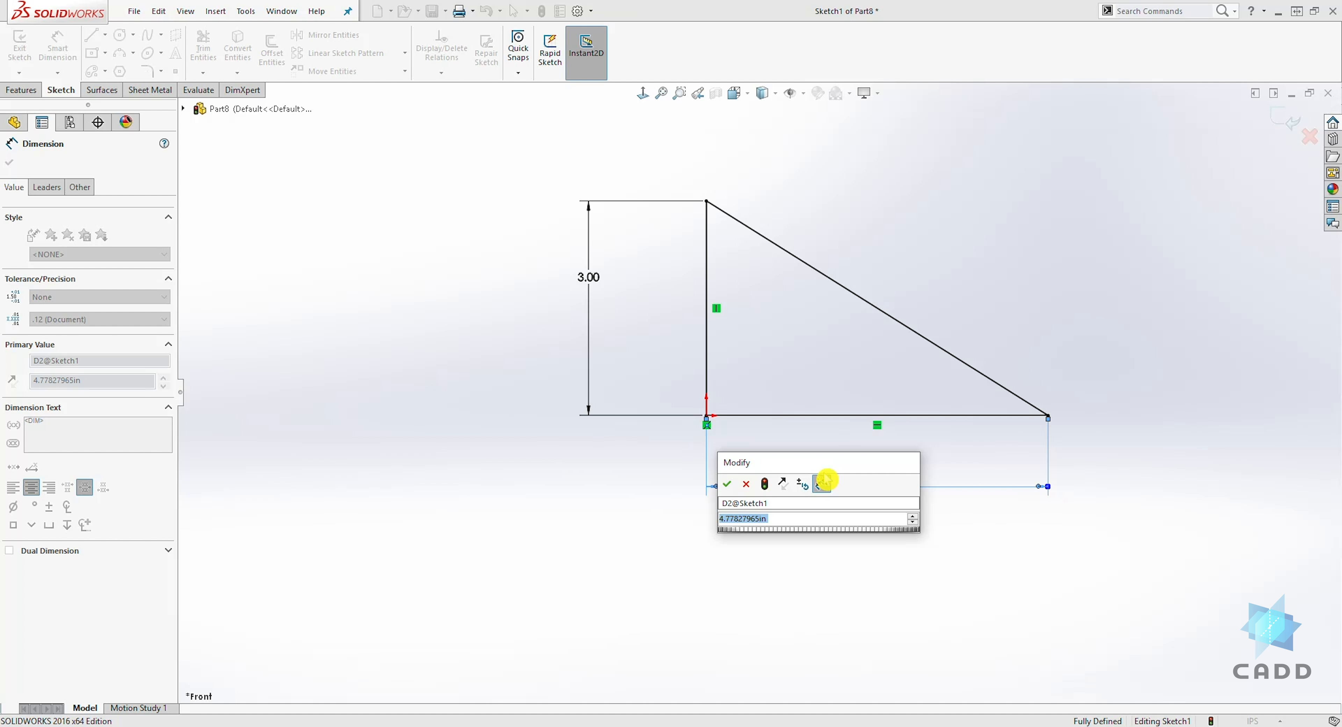
{"action": "type", "text": "2.5"}
{"action": "key", "text": "Return"}
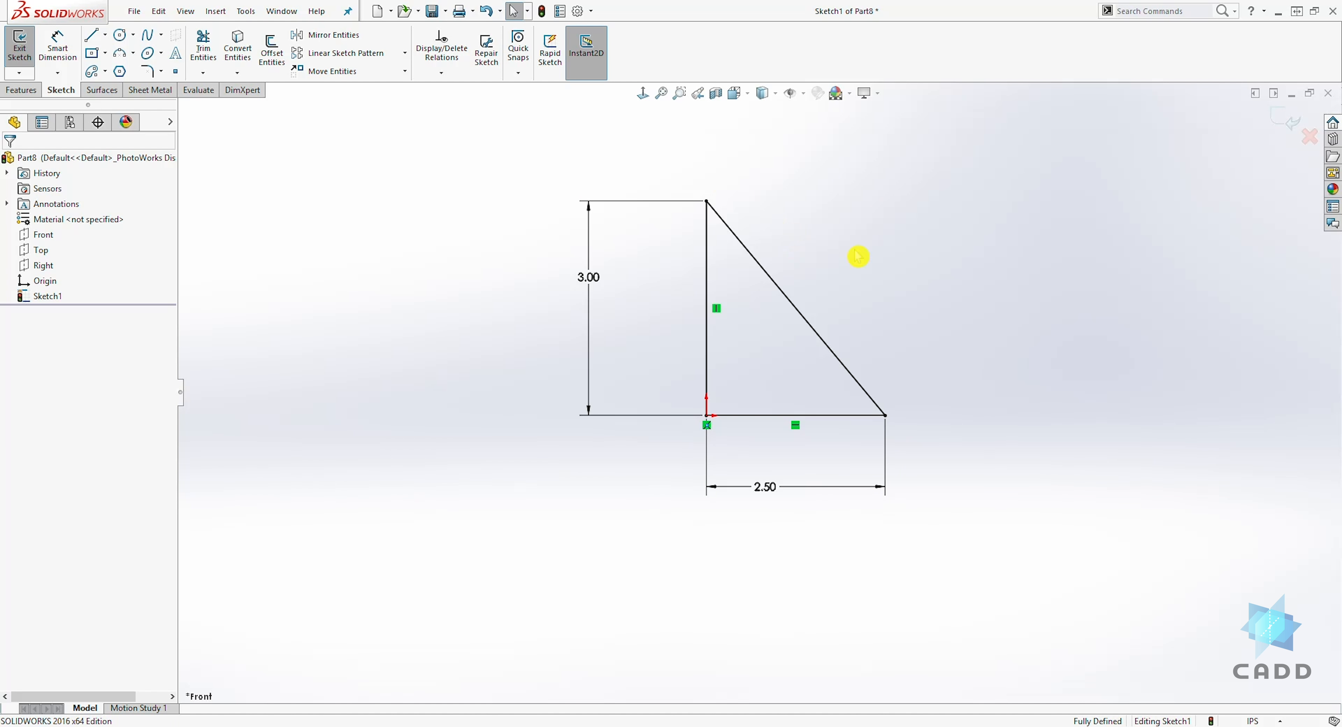
Step: Delete the whole triangle together with its dimensions from the sketch
{"action": "scroll", "coordinate": [1029, 319], "scroll_direction": "down", "scroll_amount": 2}
{"action": "mouse_move", "coordinate": [428, 140]}
{"action": "left_mouse_down"}
{"action": "mouse_move", "coordinate": [1097, 624]}
{"action": "mouse_move", "coordinate": [1060, 611]}
{"action": "left_mouse_up"}
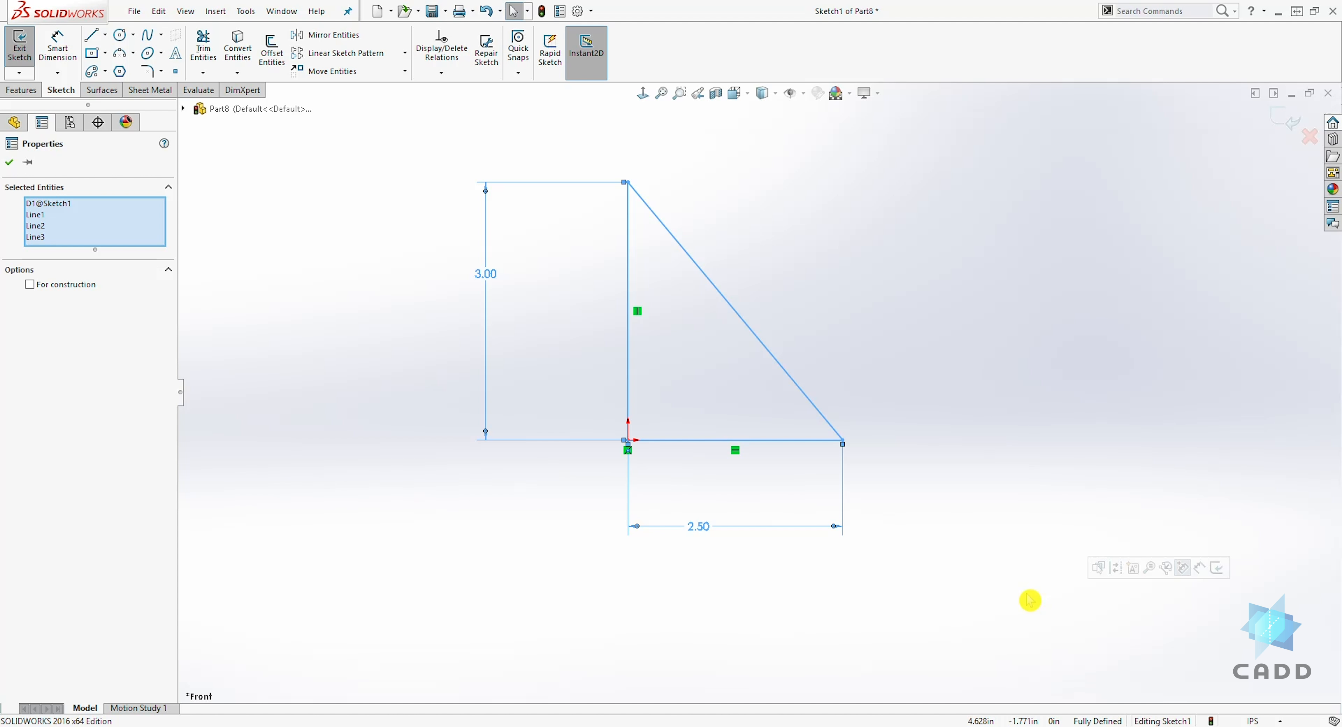
{"action": "key", "text": "Delete"}
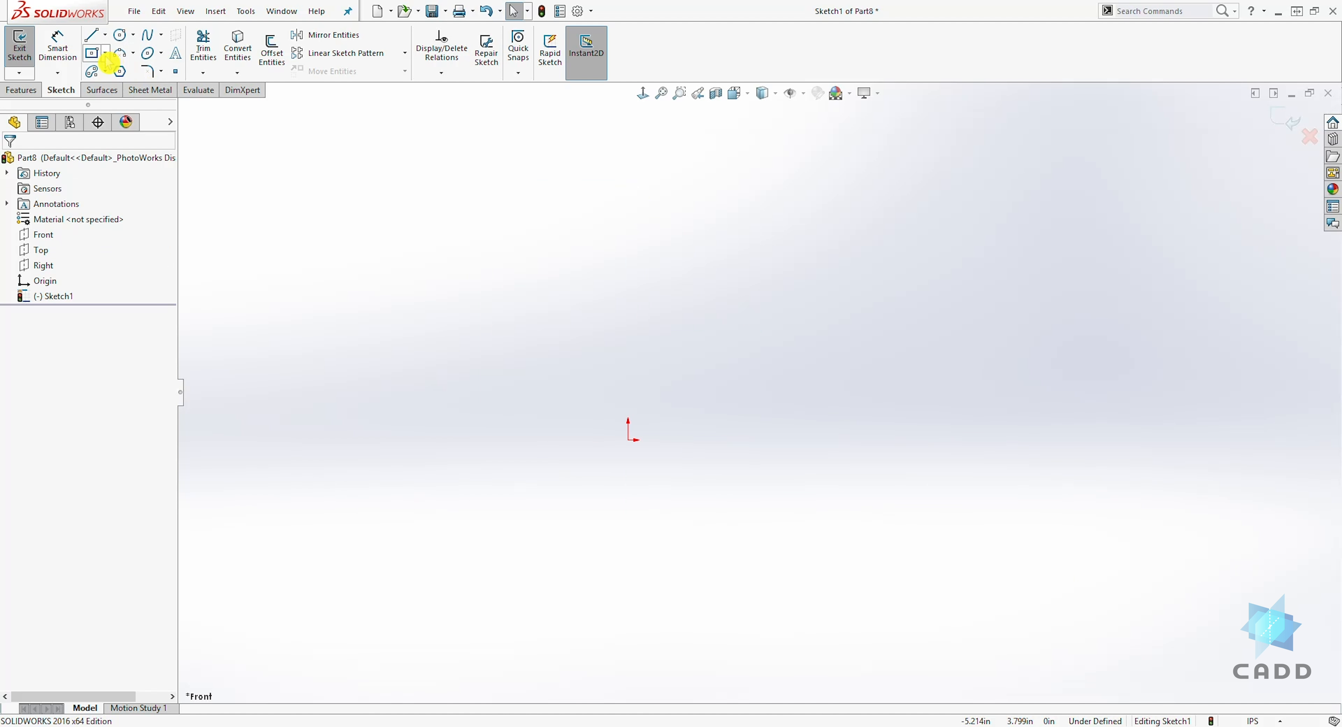
Step: Sketch a closed five-sided profile from the origin with two vertical sides, a peaked top and a slightly slanted bottom line about 4.91 in long
{"action": "left_click", "coordinate": [92, 40]}
{"action": "left_click", "coordinate": [629, 441]}
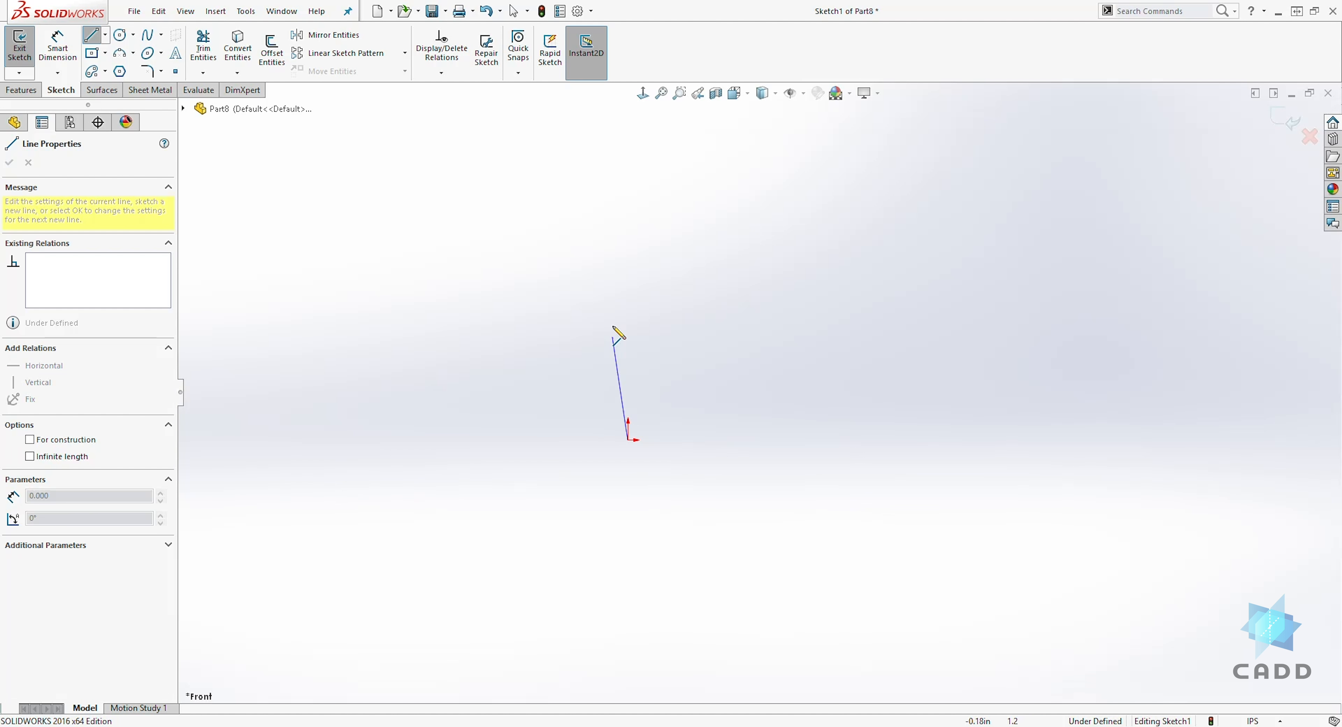
{"action": "left_click", "coordinate": [628, 256]}
{"action": "left_click", "coordinate": [914, 167]}
{"action": "left_click", "coordinate": [1051, 284]}
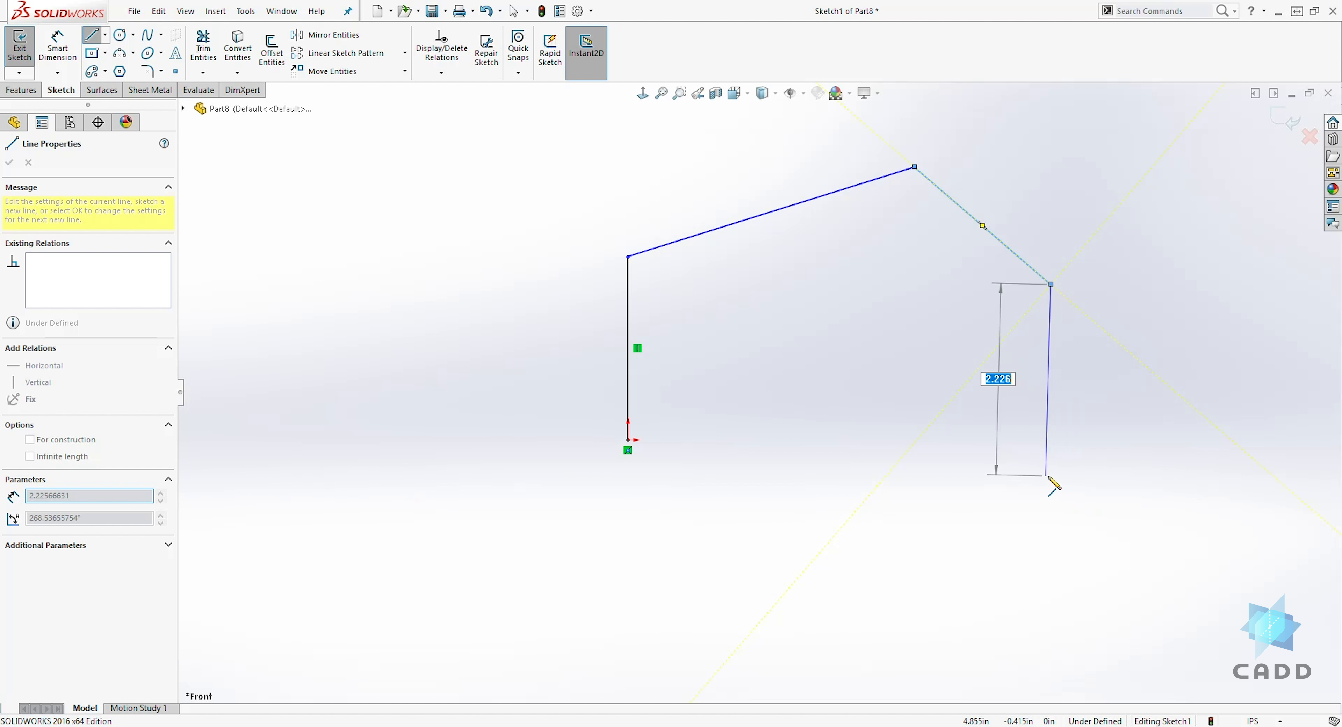
{"action": "left_click", "coordinate": [1051, 455]}
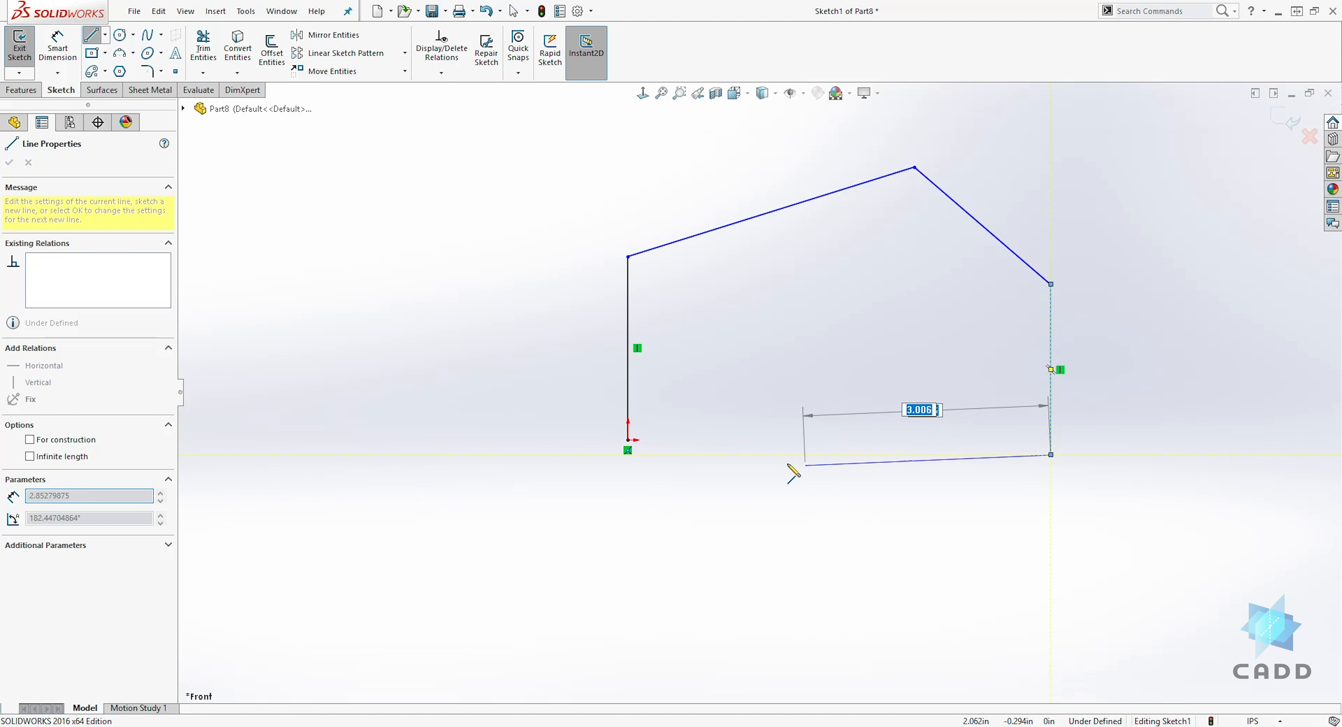
{"action": "left_click", "coordinate": [627, 440]}
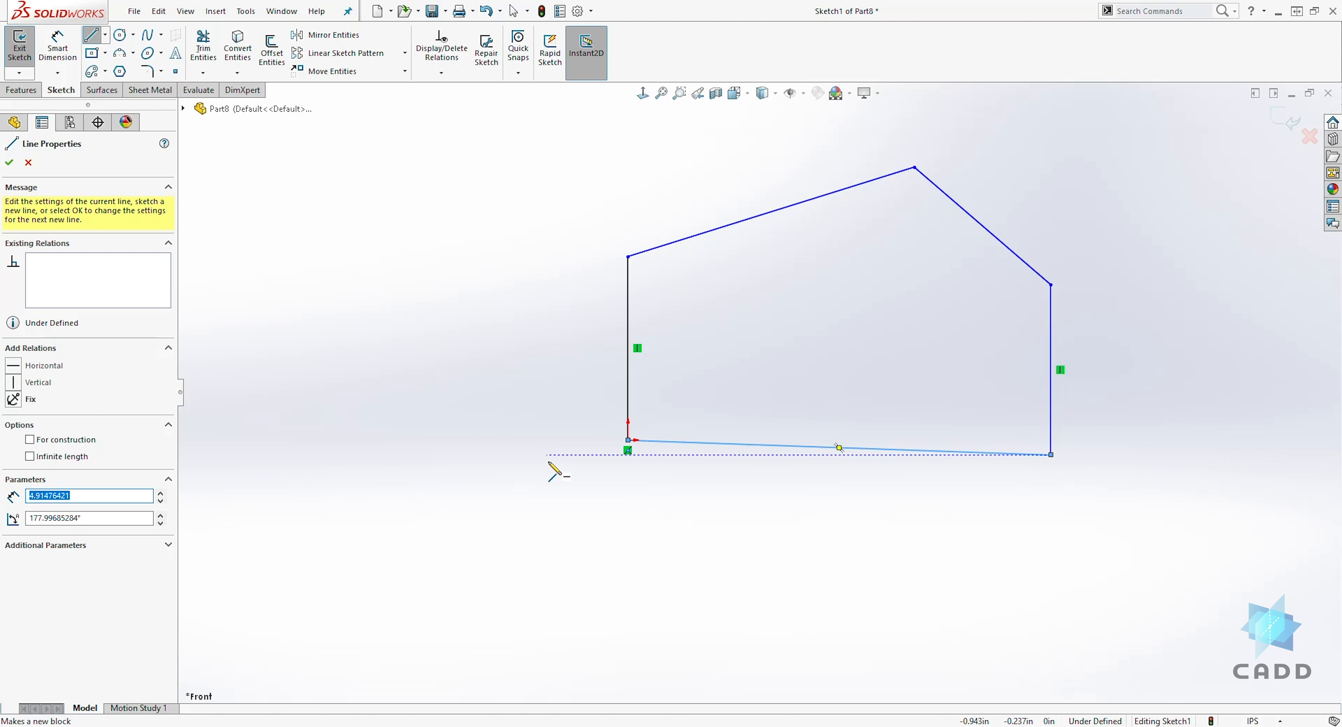
{"action": "key", "text": "Escape"}
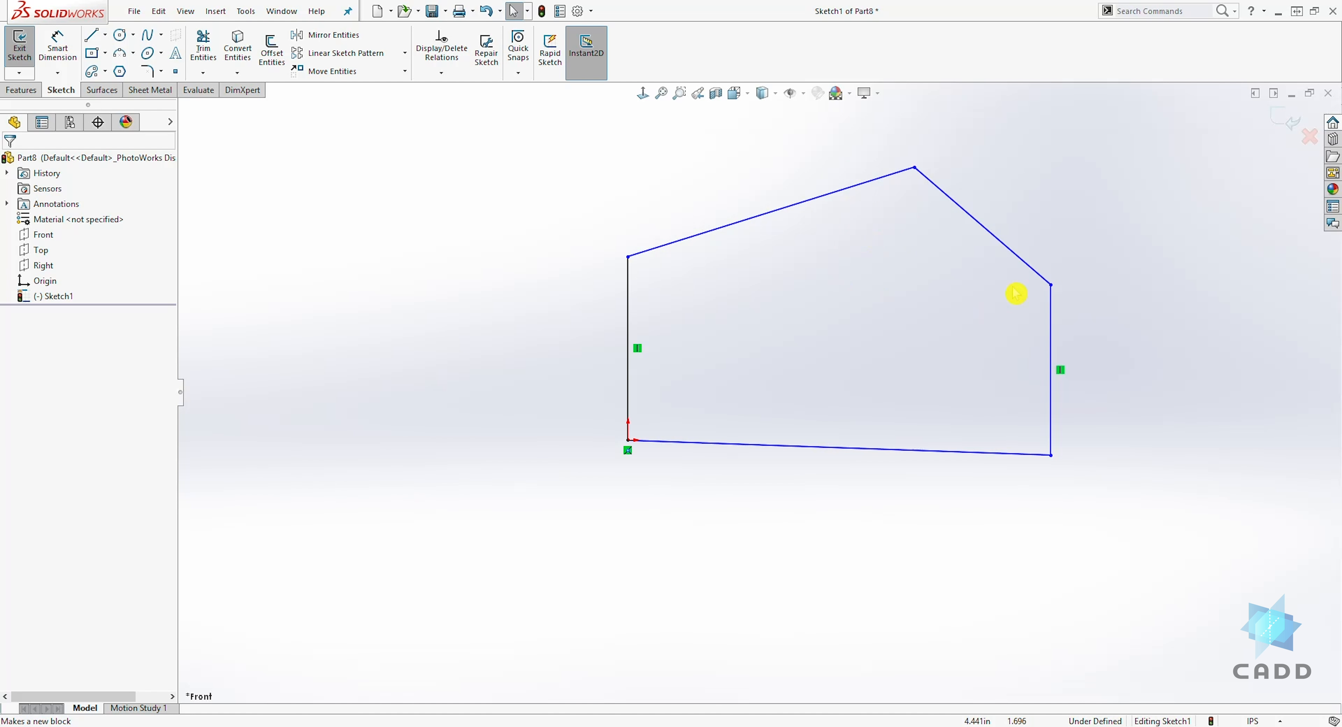
Step: Apply a Horizontal relation to the slanted bottom line of the five-sided profile
{"action": "left_click", "coordinate": [1050, 291]}
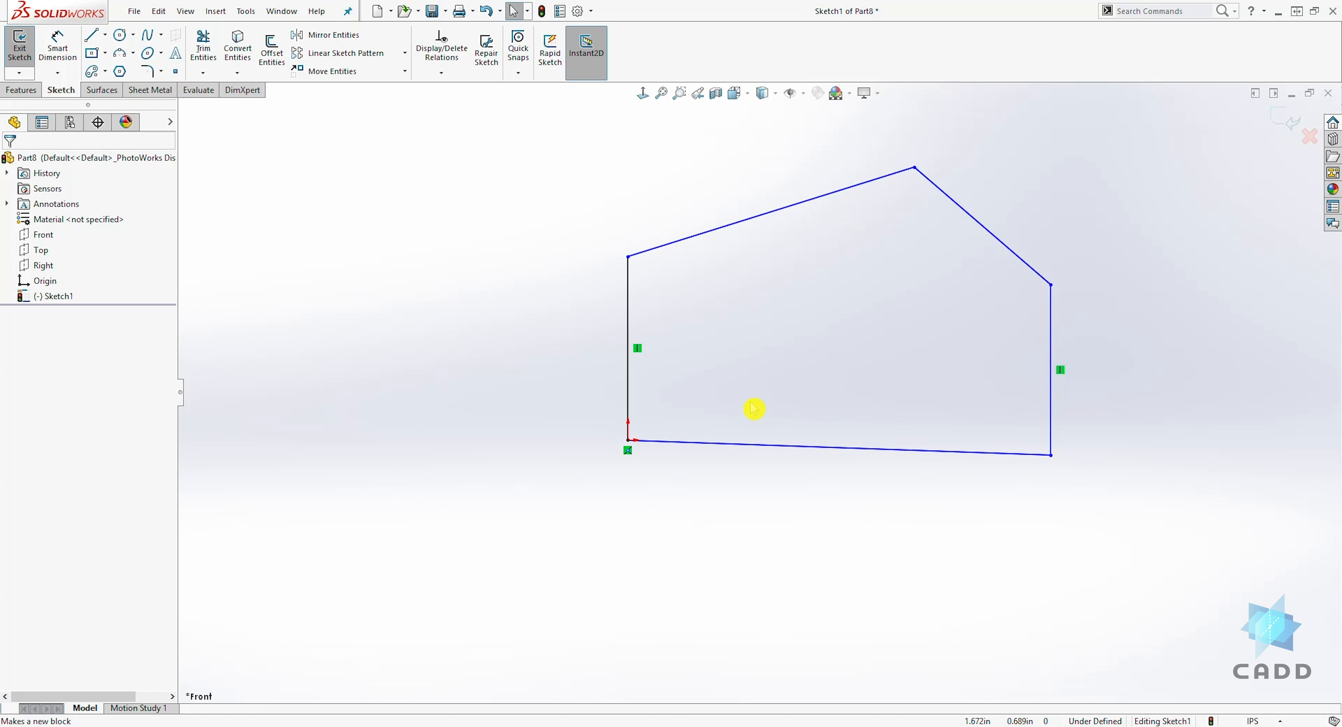
{"action": "left_click", "coordinate": [732, 451]}
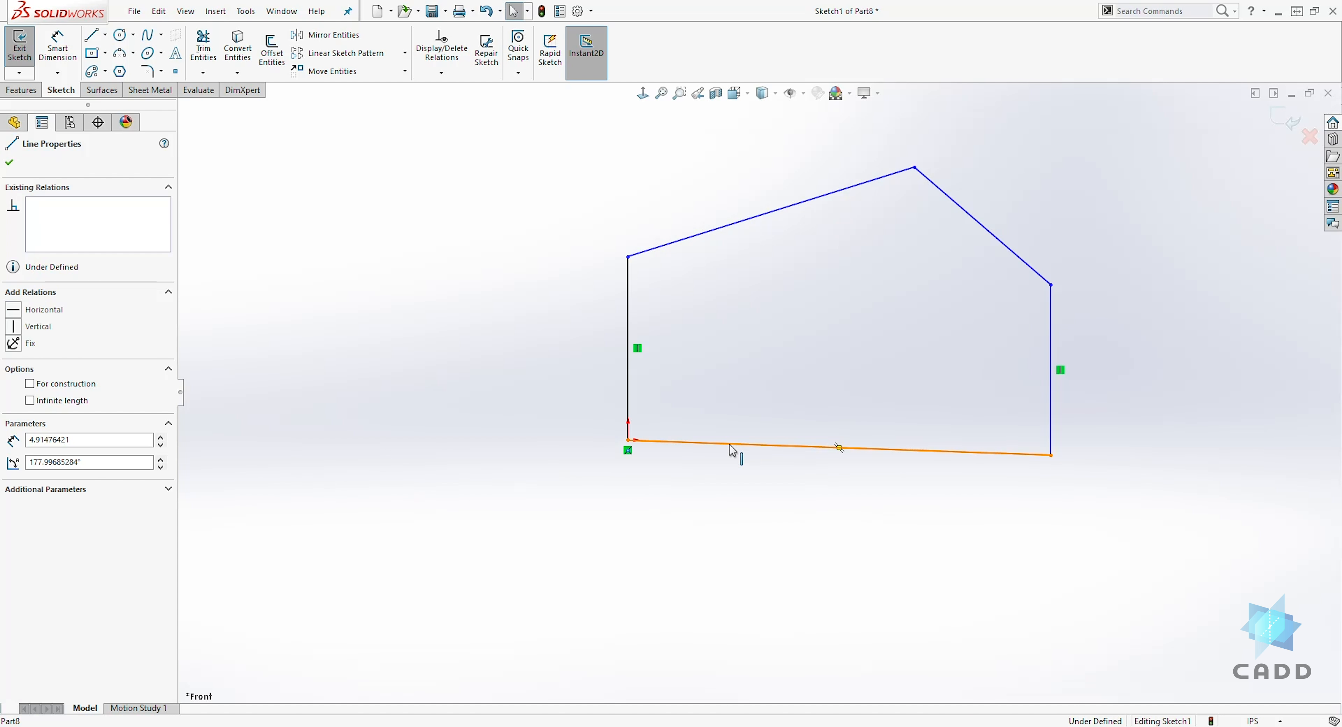
{"action": "left_click", "coordinate": [13, 312]}
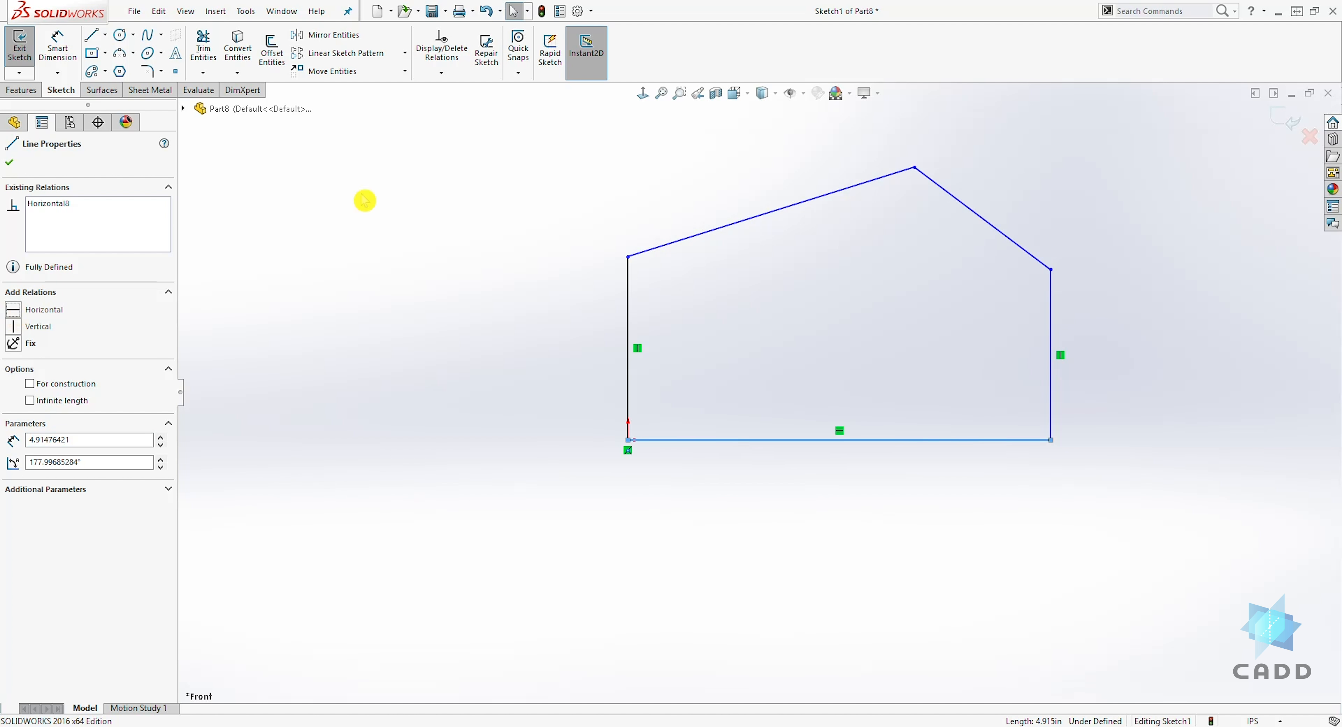
{"action": "left_click", "coordinate": [835, 287]}
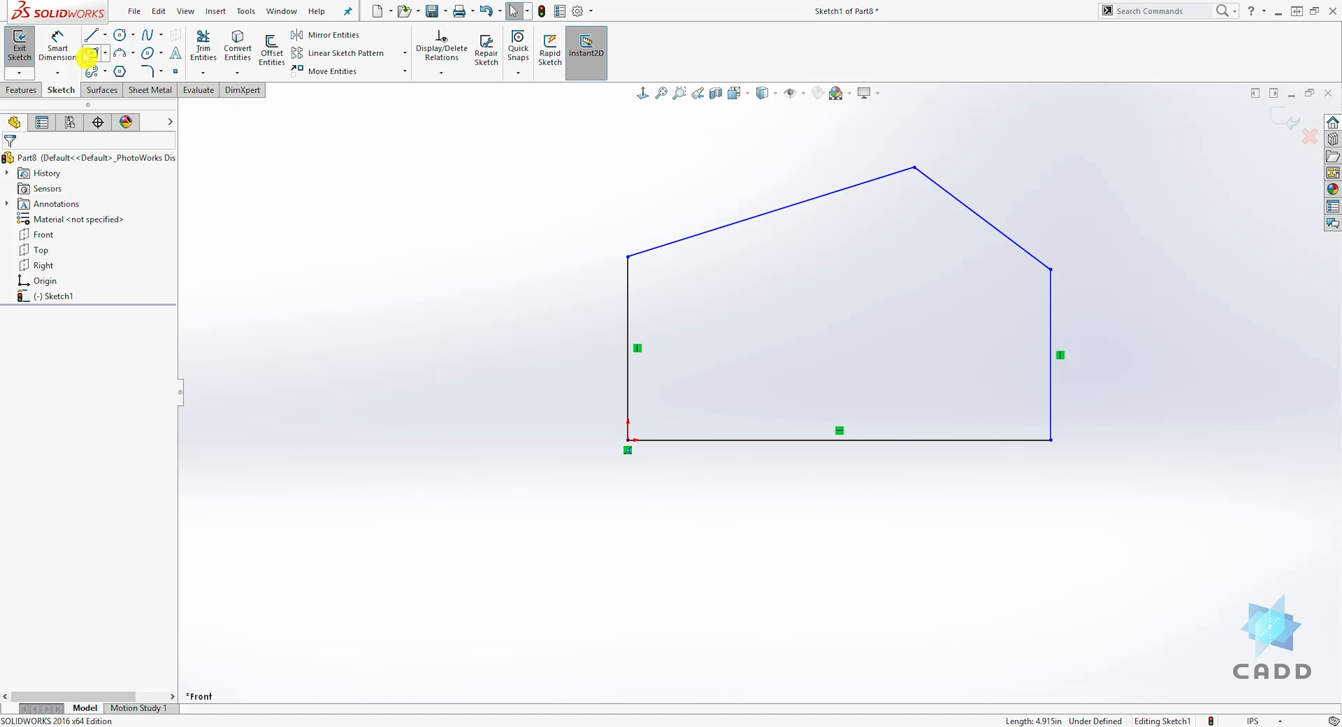
Step: Dimension the bottom line of the five-sided profile to 5 in, placing the dimension below the line
{"action": "left_click", "coordinate": [59, 46]}
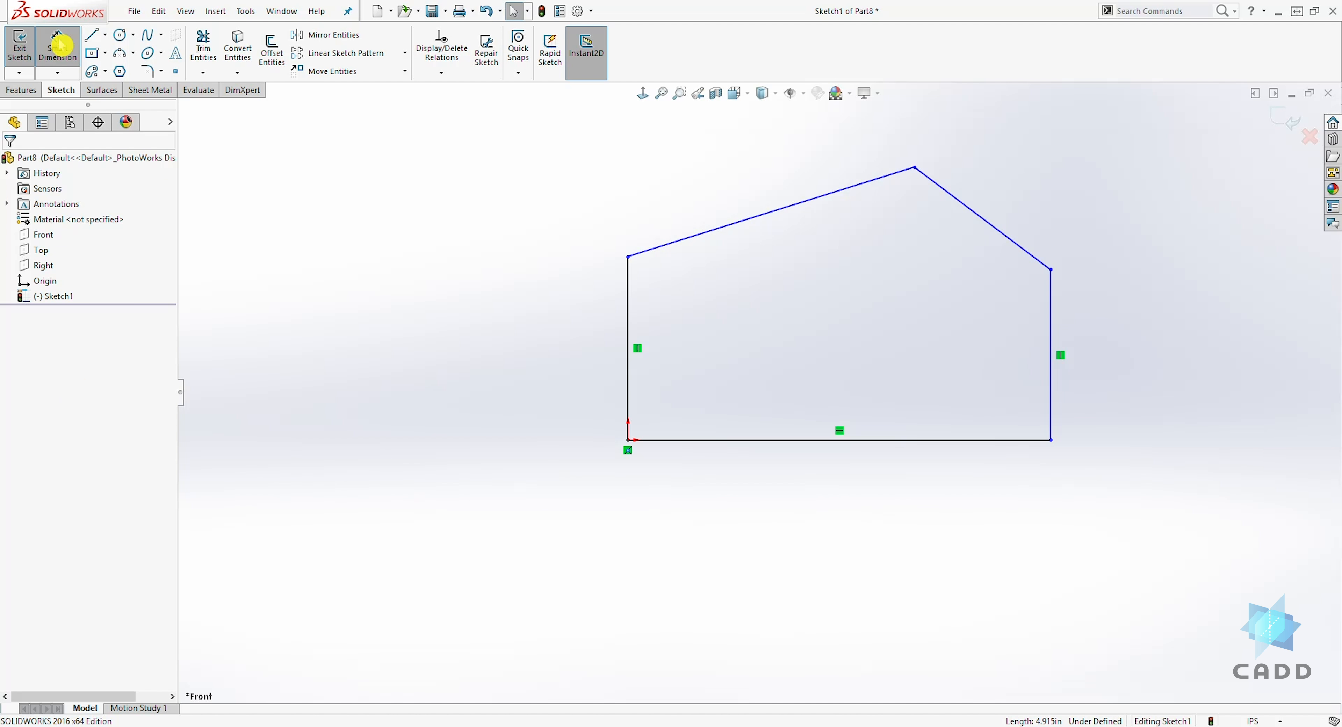
{"action": "left_click", "coordinate": [948, 440]}
{"action": "left_click", "coordinate": [948, 540]}
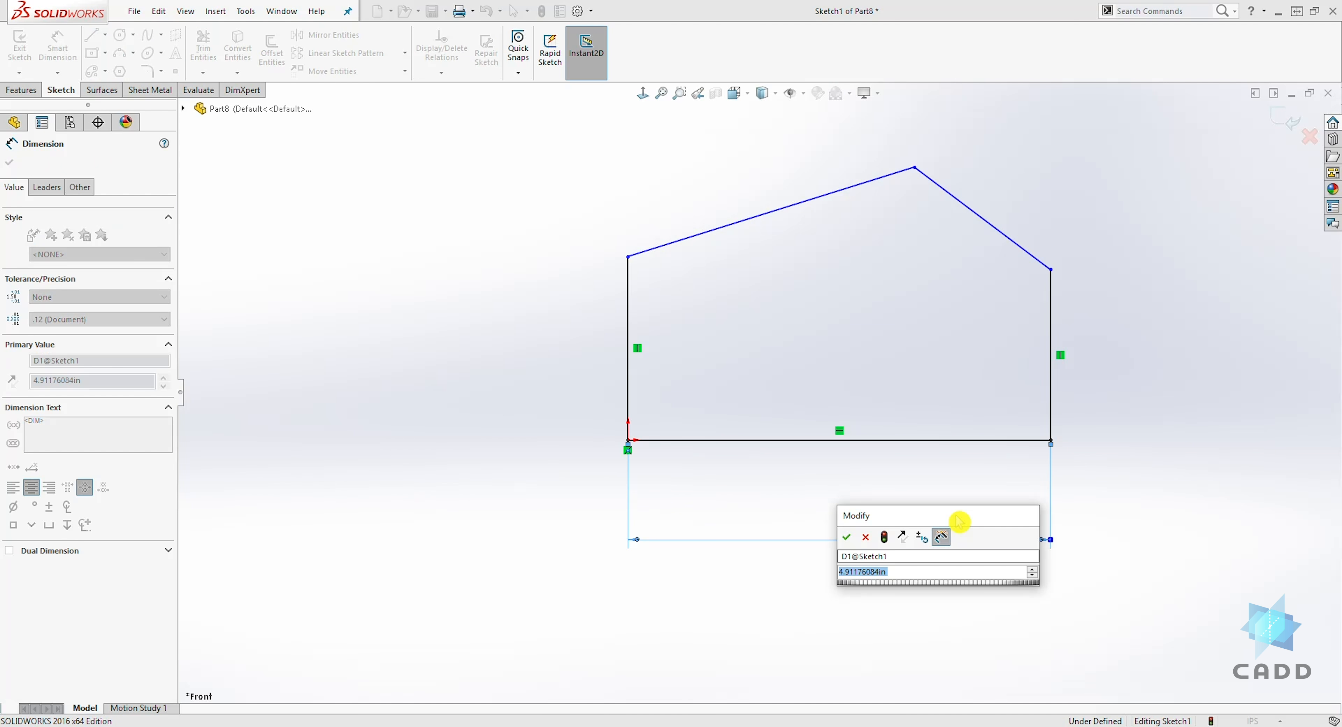
{"action": "type", "text": "5"}
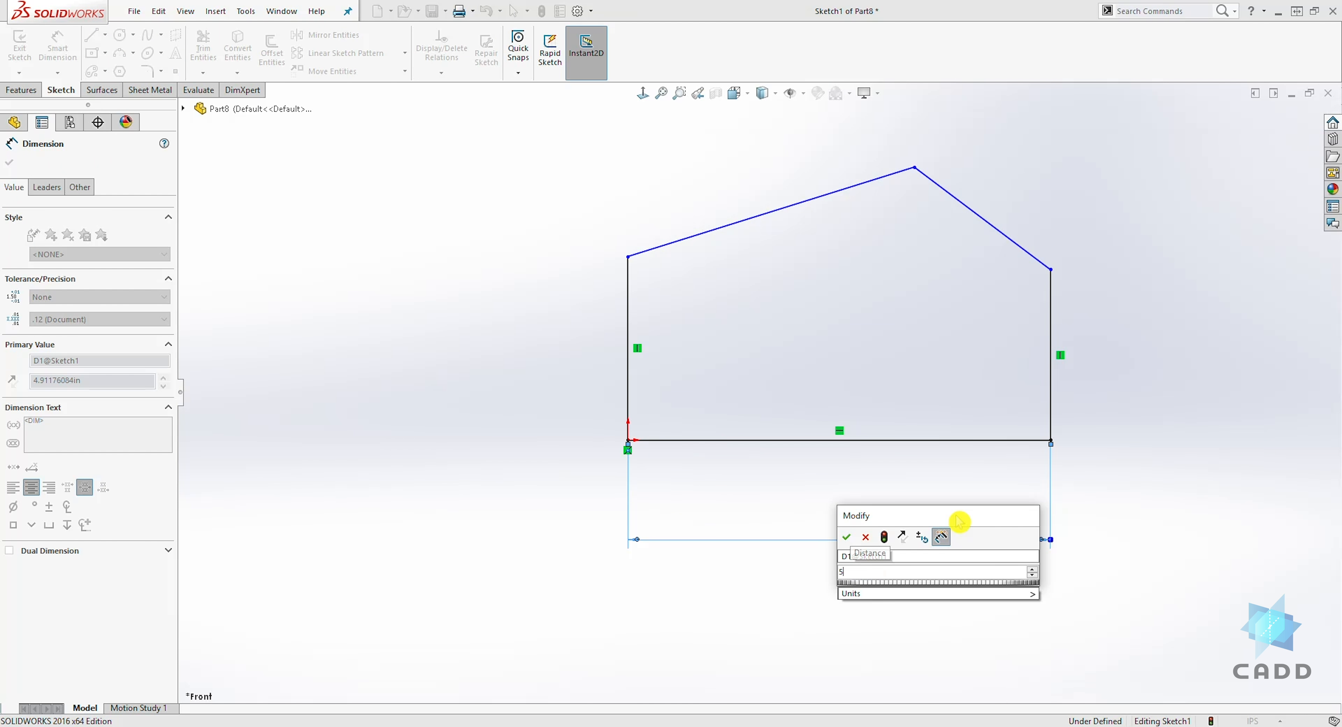
{"action": "key", "text": "Return"}
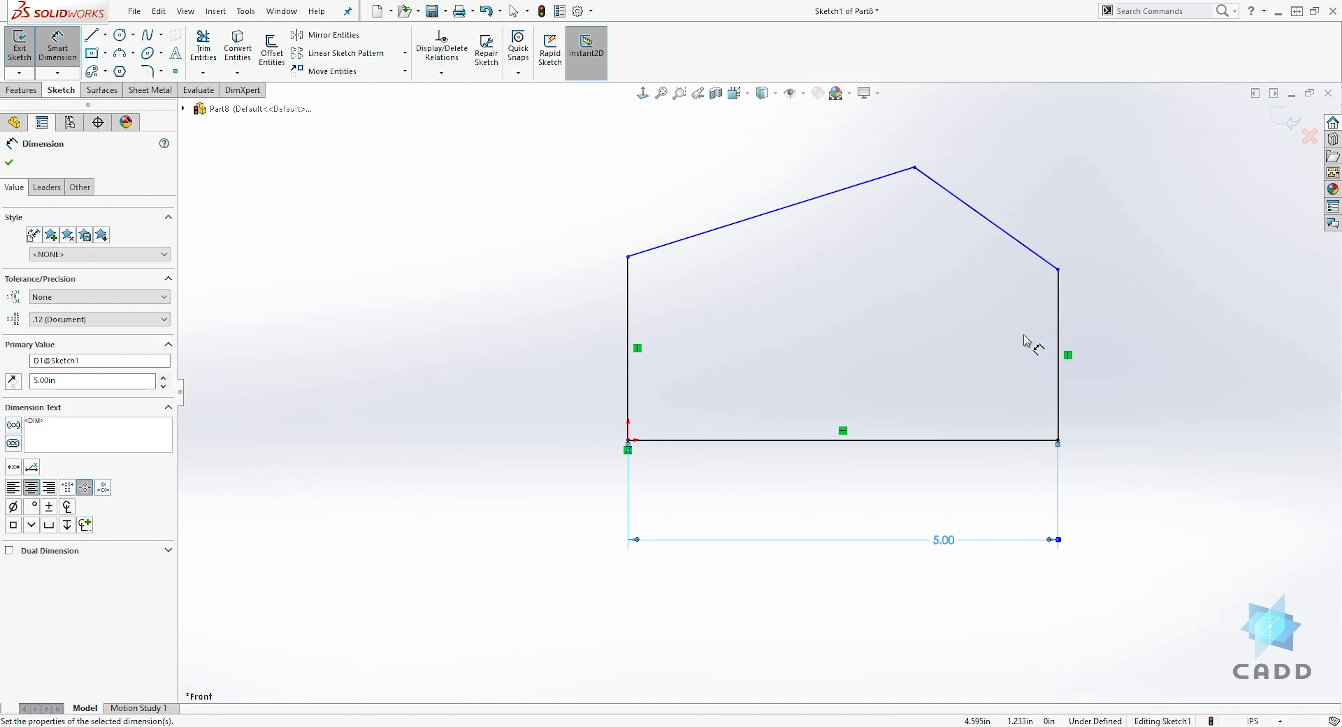
Step: Dimension the angle between the right sloped top line and the right vertical side to 120°
{"action": "left_click", "coordinate": [967, 210]}
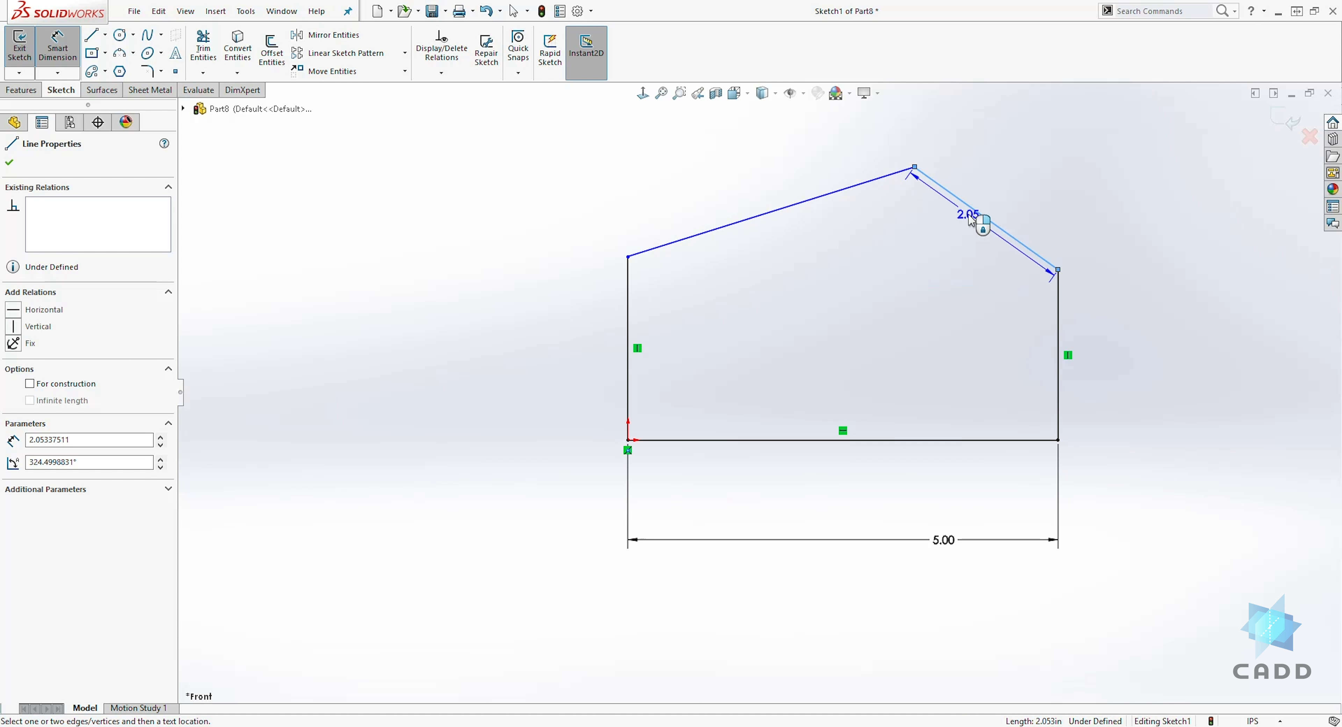
{"action": "left_click", "coordinate": [1058, 314]}
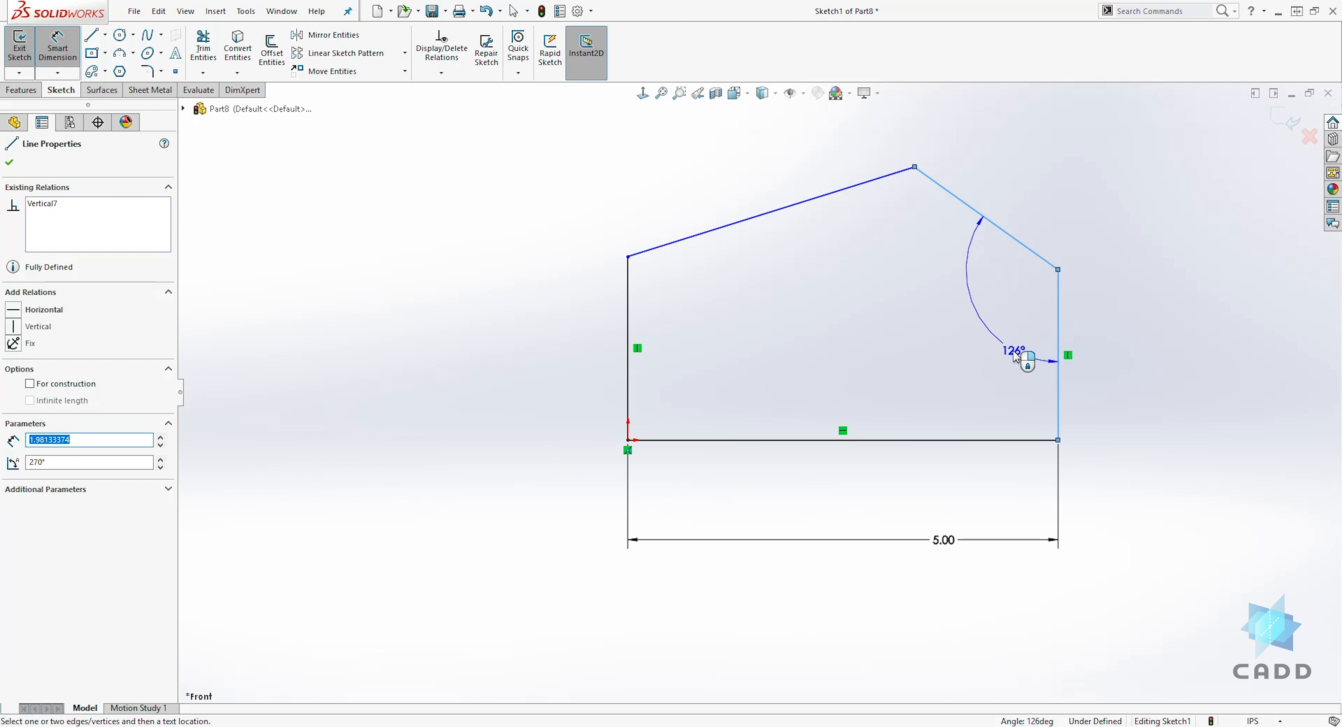
{"action": "left_click", "coordinate": [982, 296]}
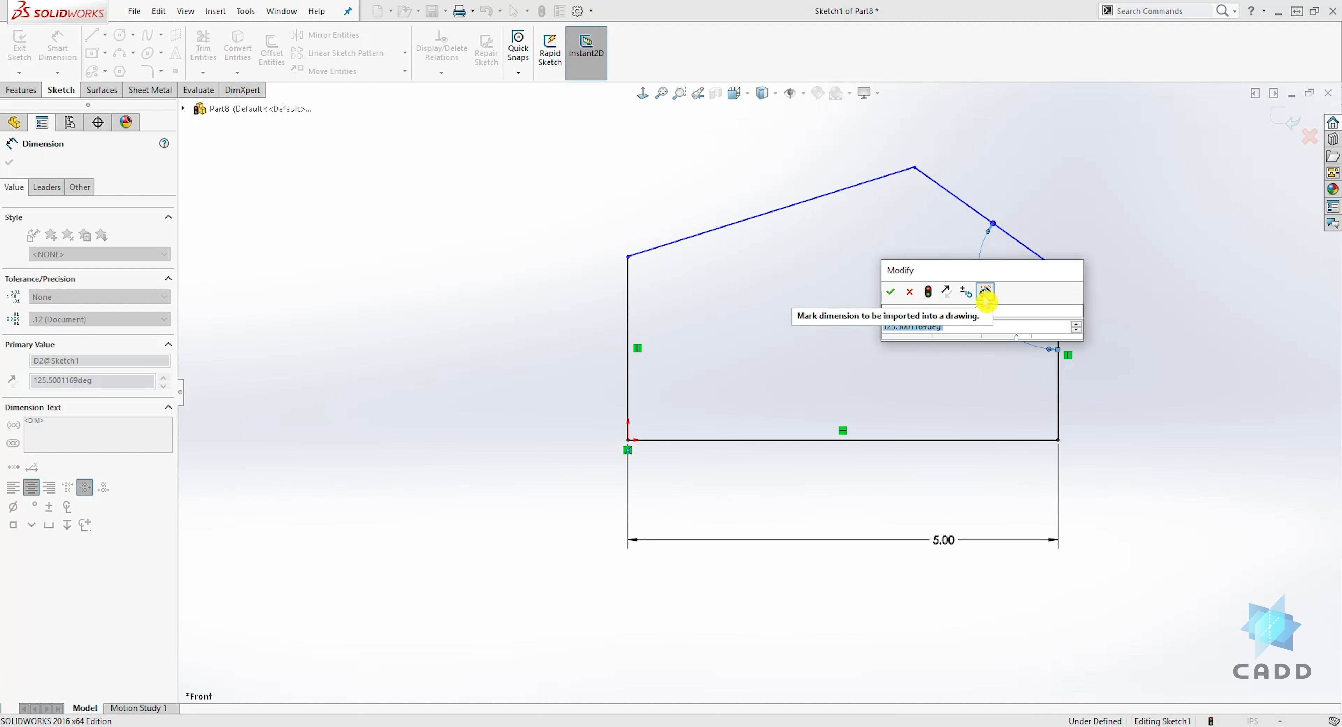
{"action": "type", "text": "120"}
{"action": "key", "text": "Return"}
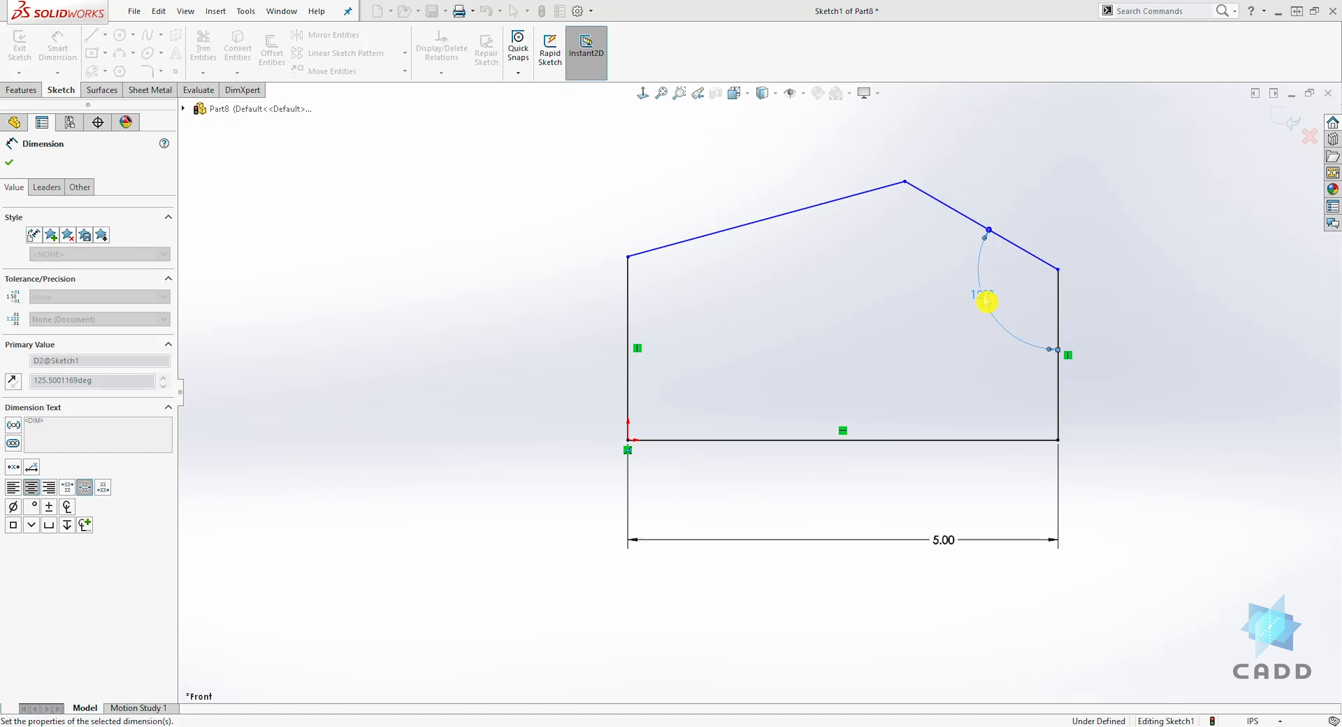
{"action": "key", "text": "Escape"}
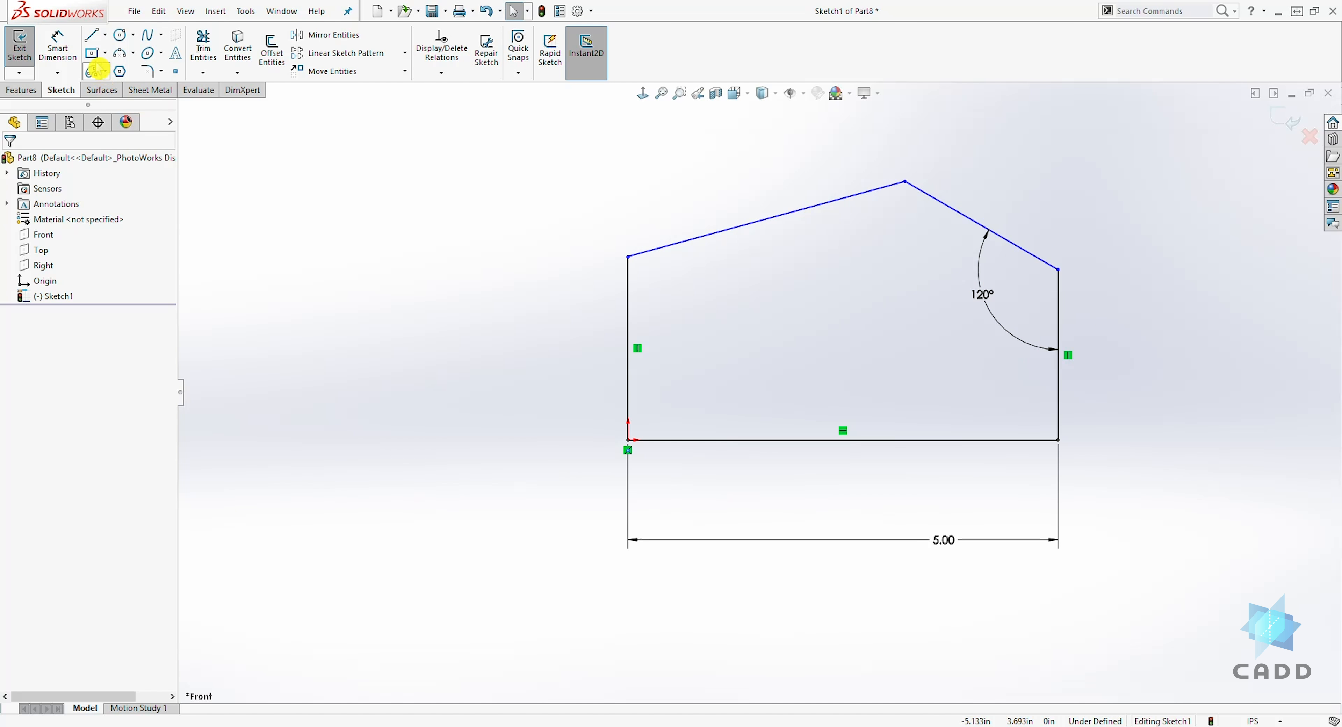
Step: Dimension the left sloped top line's length to 3 in and move the dimension farther above the profile
{"action": "left_click", "coordinate": [59, 48]}
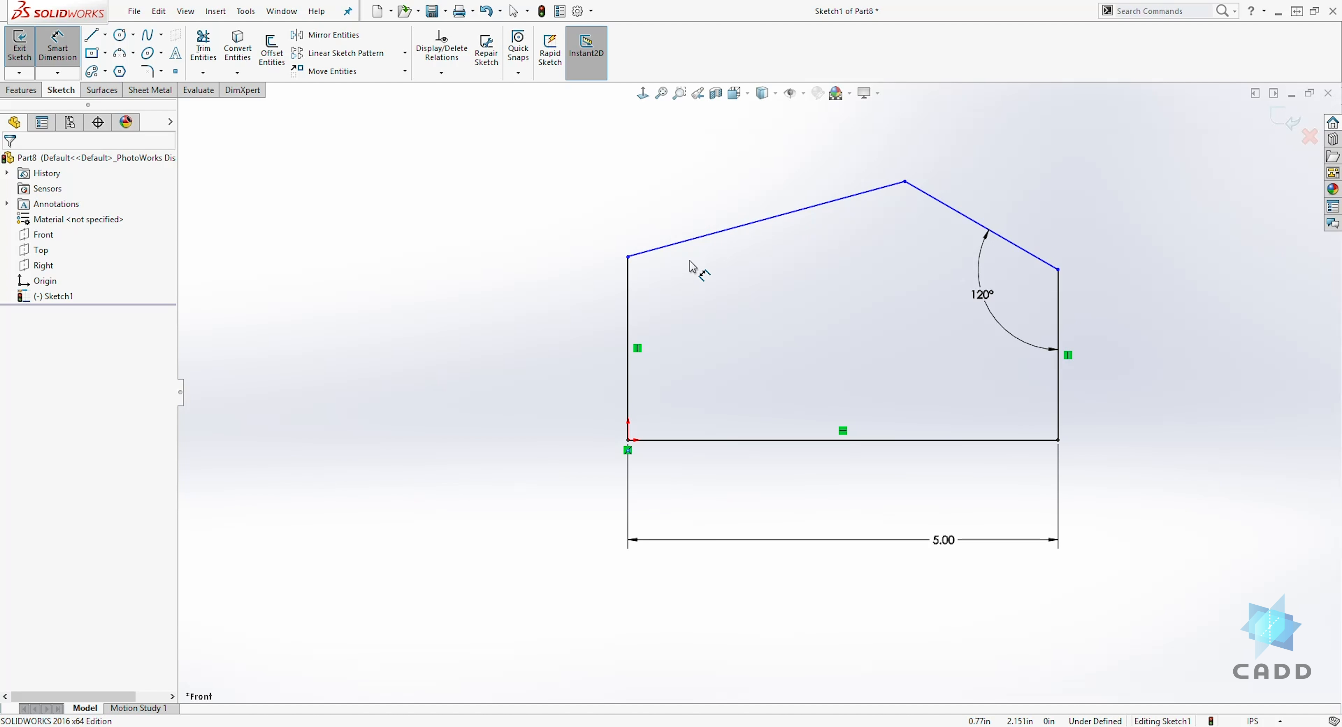
{"action": "left_click", "coordinate": [852, 202]}
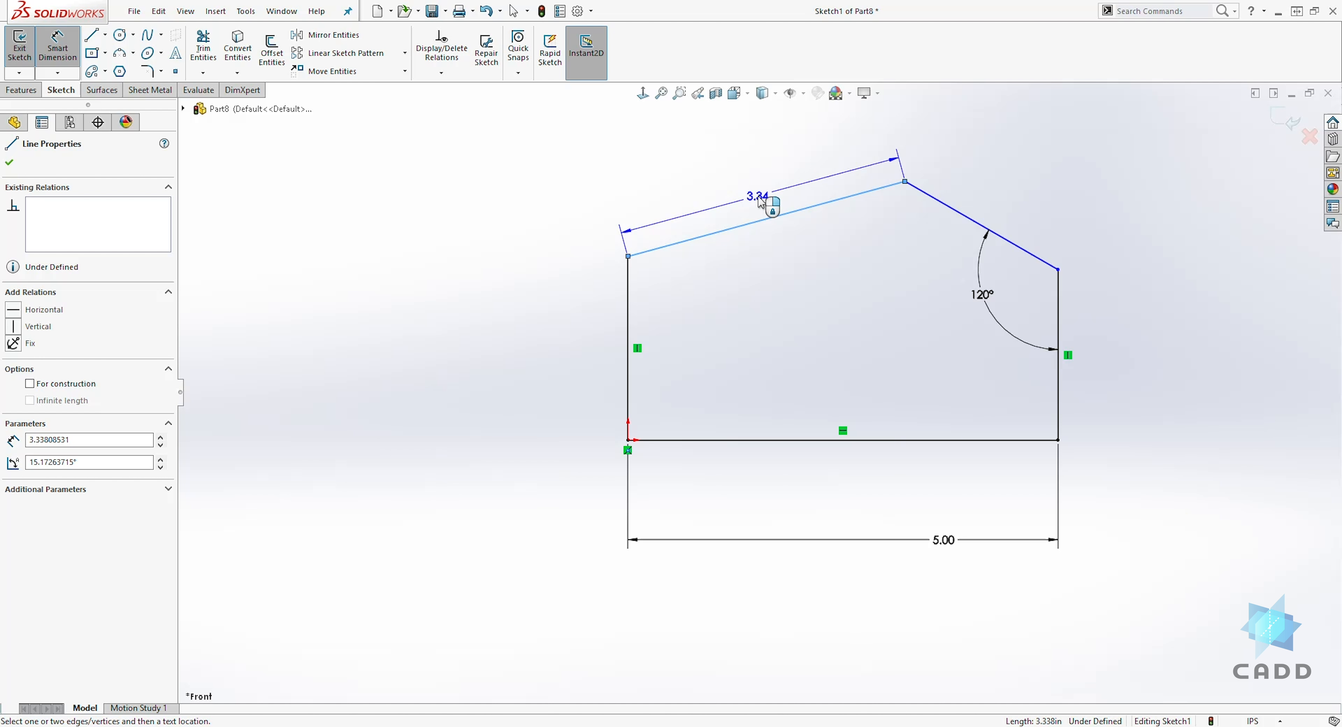
{"action": "left_click", "coordinate": [760, 203]}
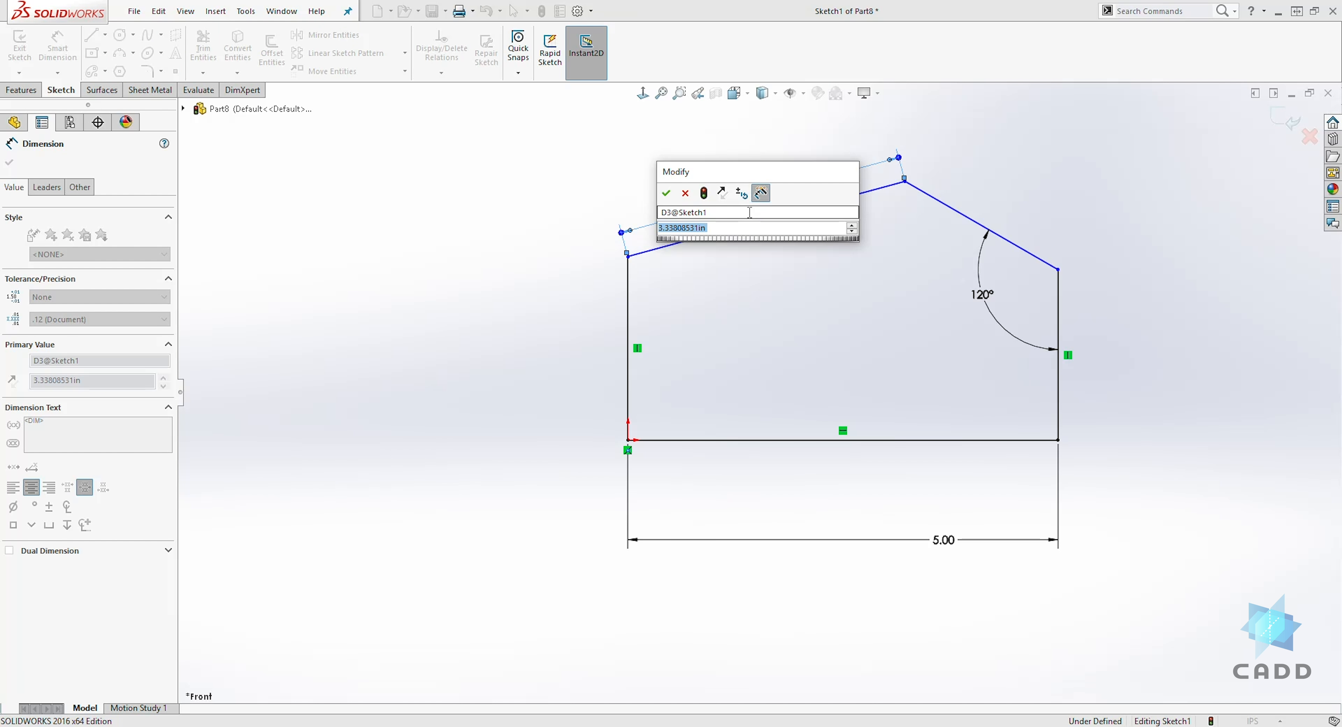
{"action": "type", "text": "3"}
{"action": "key", "text": "Return"}
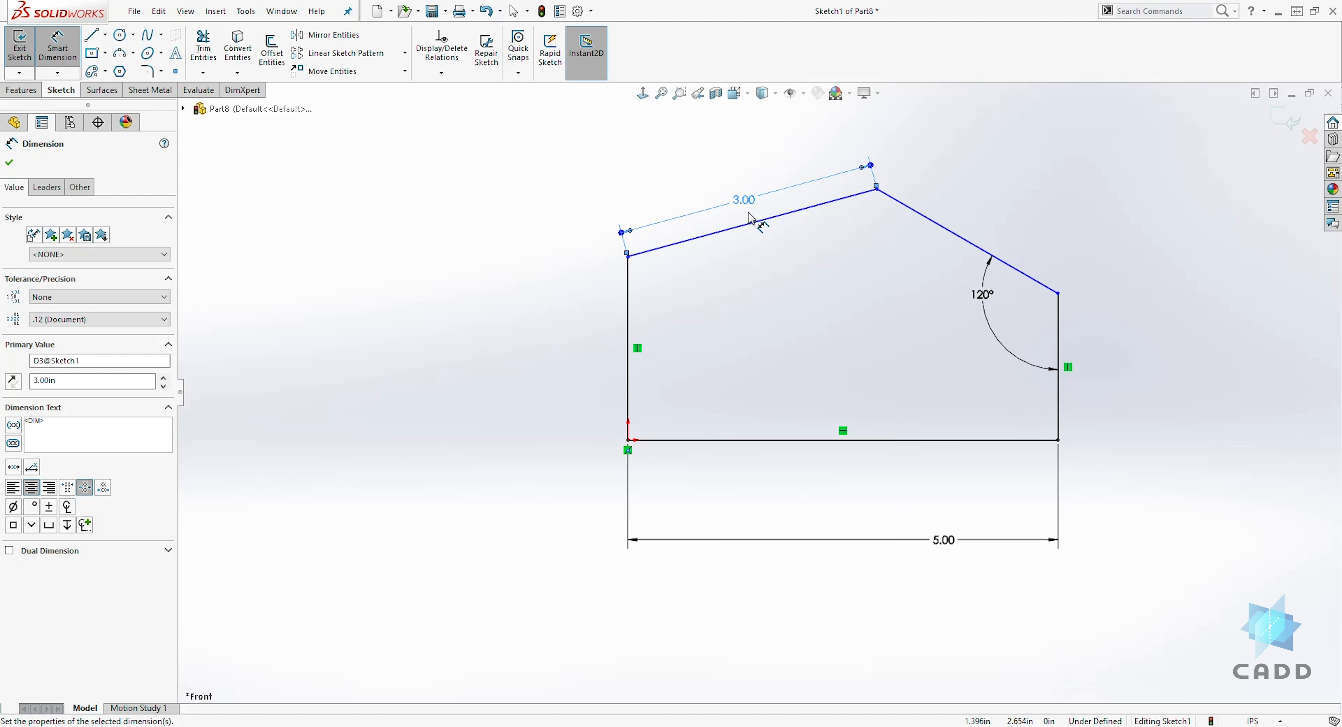
{"action": "key", "text": "Escape"}
{"action": "left_click_drag", "start_coordinate": [752, 212], "coordinate": [733, 174]}
{"action": "left_click", "coordinate": [978, 274]}
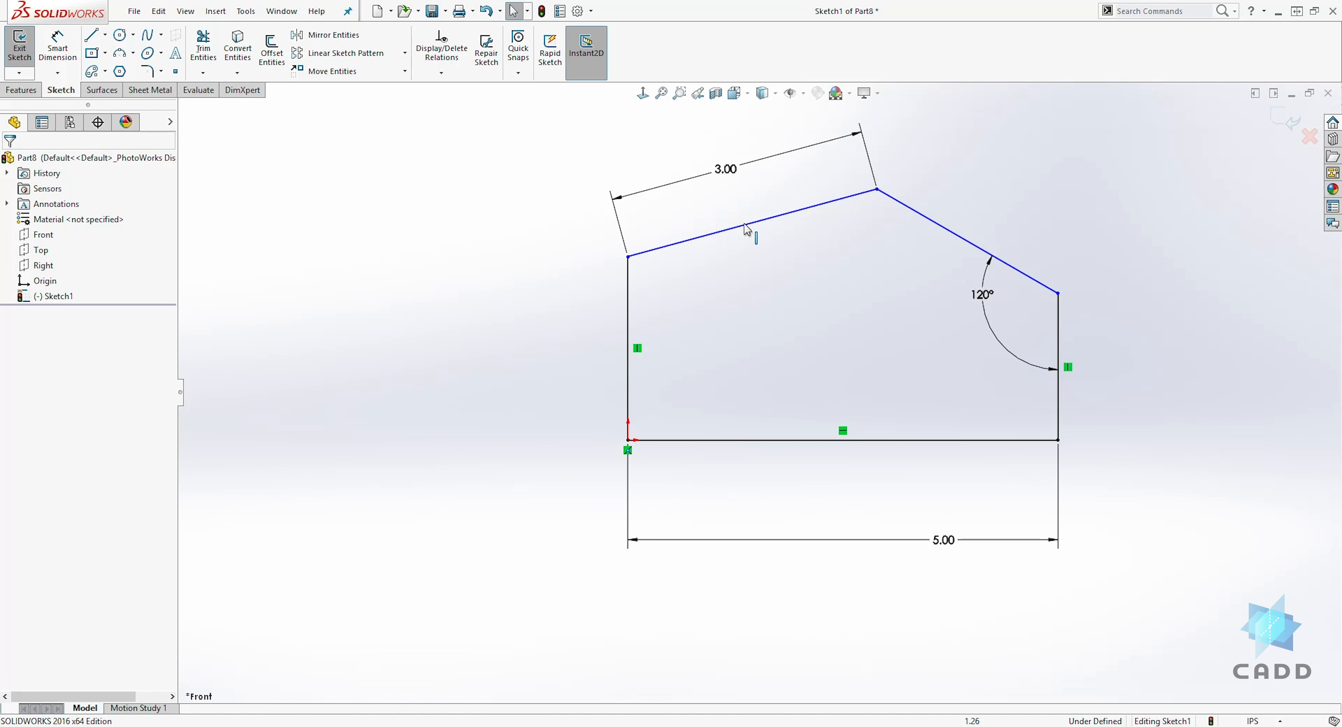
Step: Dimension the right vertical side to 2 in between its two endpoints, placing the dimension outside the profile
{"action": "left_click", "coordinate": [57, 49]}
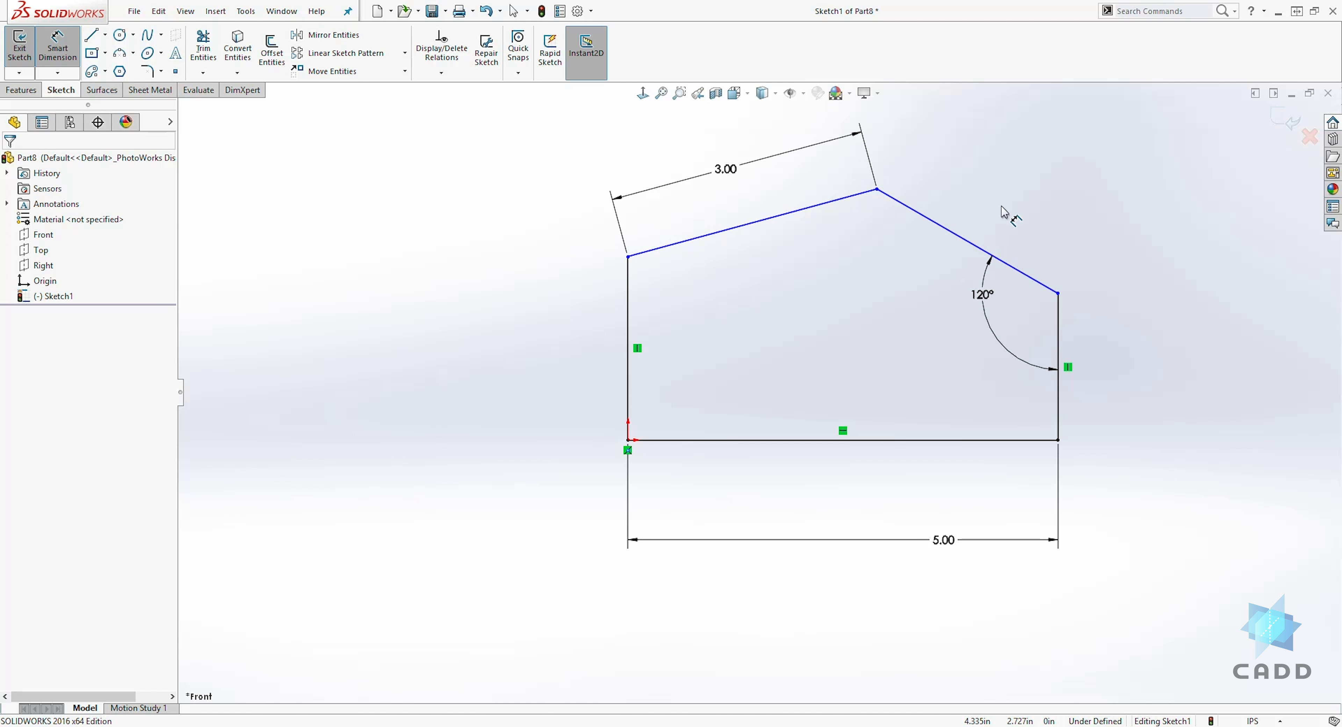
{"action": "left_click", "coordinate": [1058, 293]}
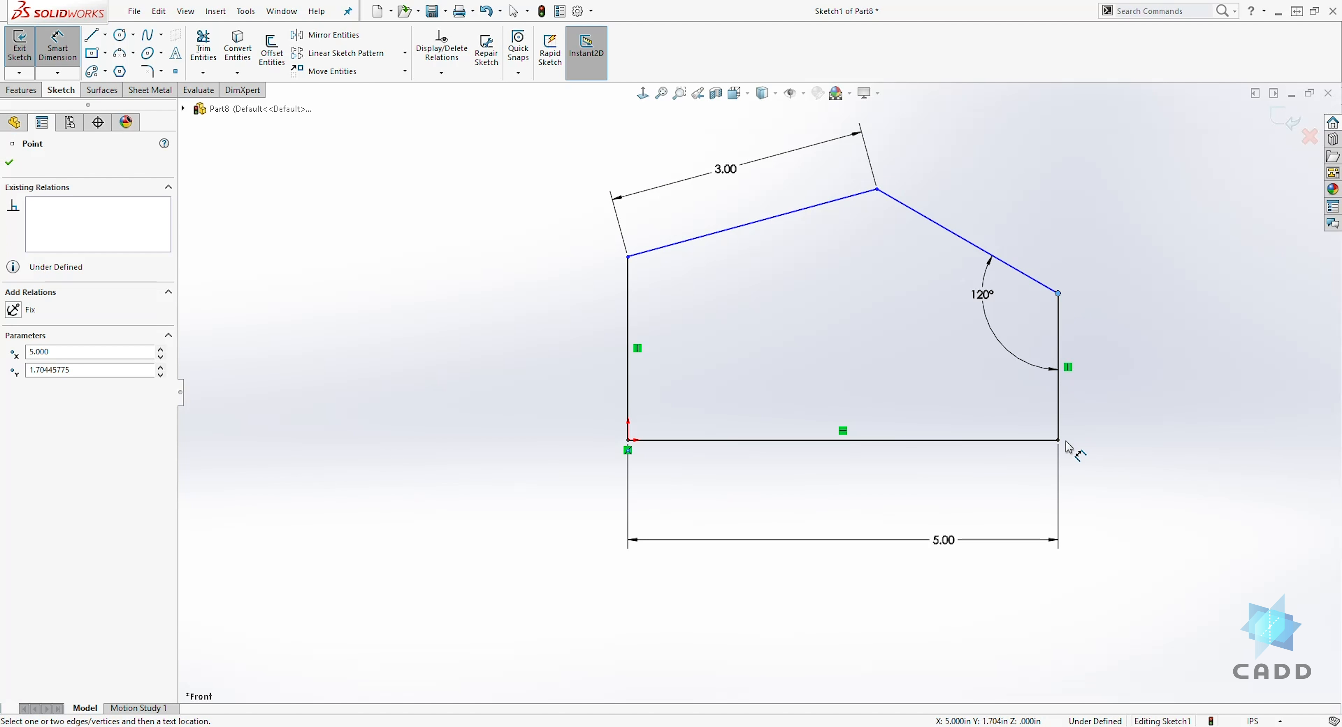
{"action": "left_click", "coordinate": [1059, 440]}
{"action": "left_click", "coordinate": [1165, 388]}
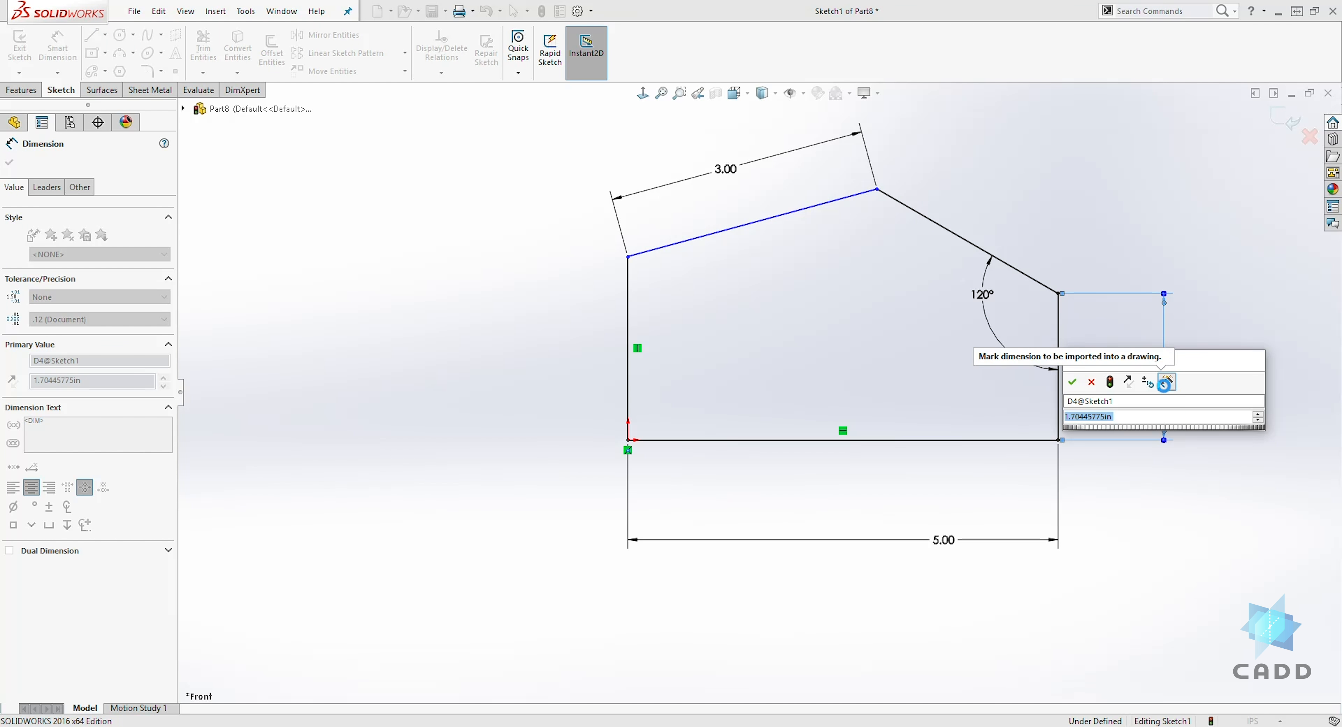
{"action": "type", "text": "2"}
{"action": "key", "text": "Return"}
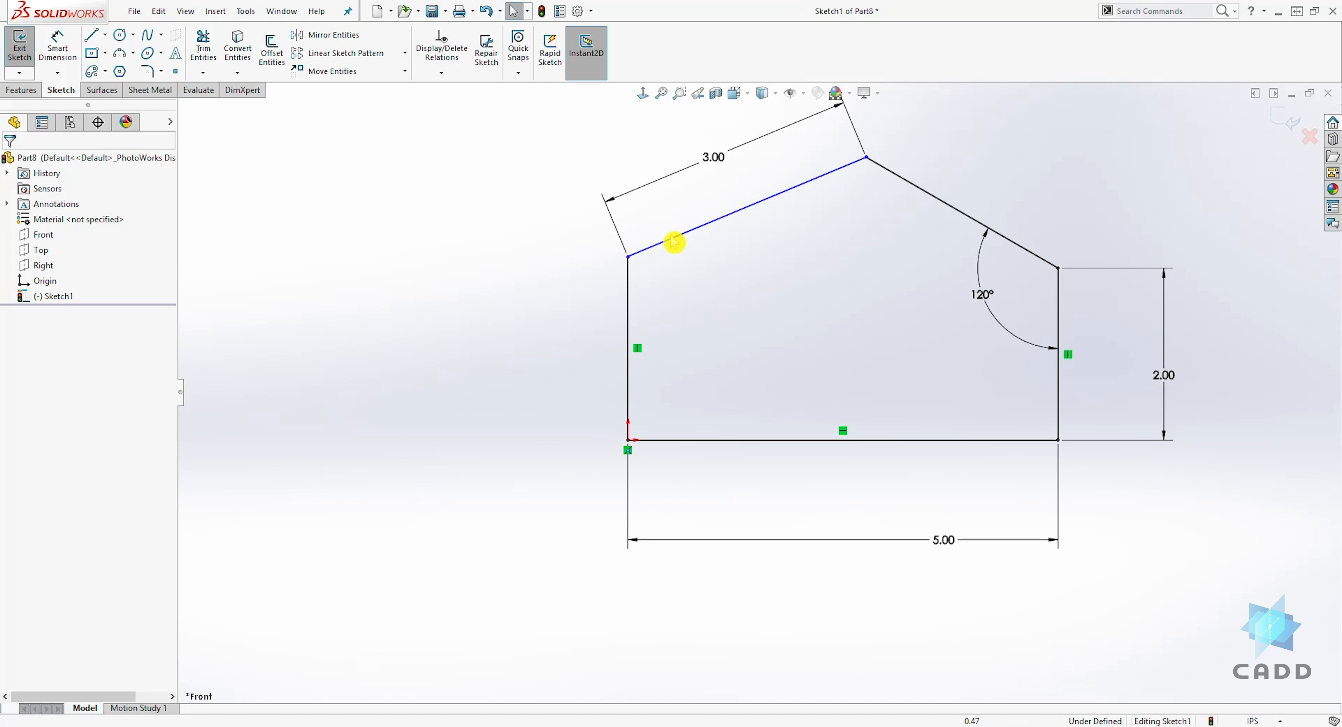
Step: Pull the profile's upper-left corner up to about 2.63 in and dimension the angle between the left vertical side and sloped line to 100°
{"action": "left_click_drag", "start_coordinate": [629, 258], "coordinate": [672, 216]}
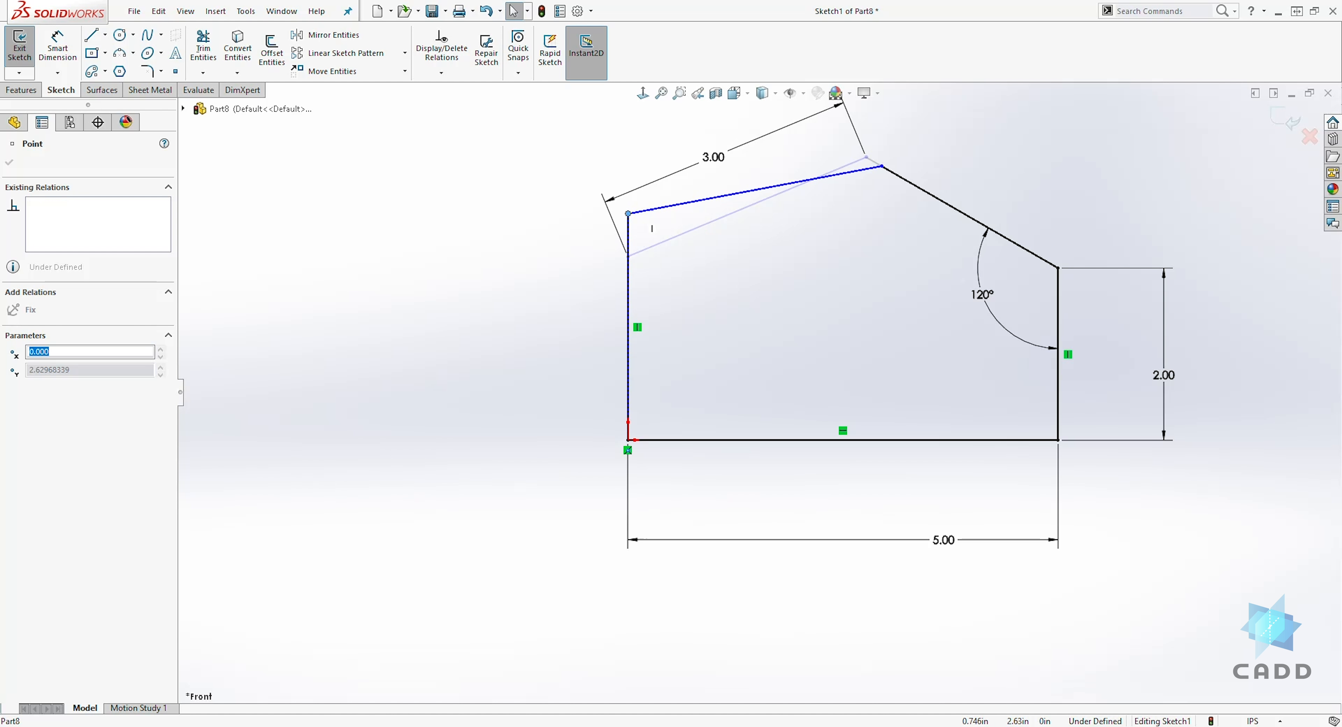
{"action": "key", "text": "Escape"}
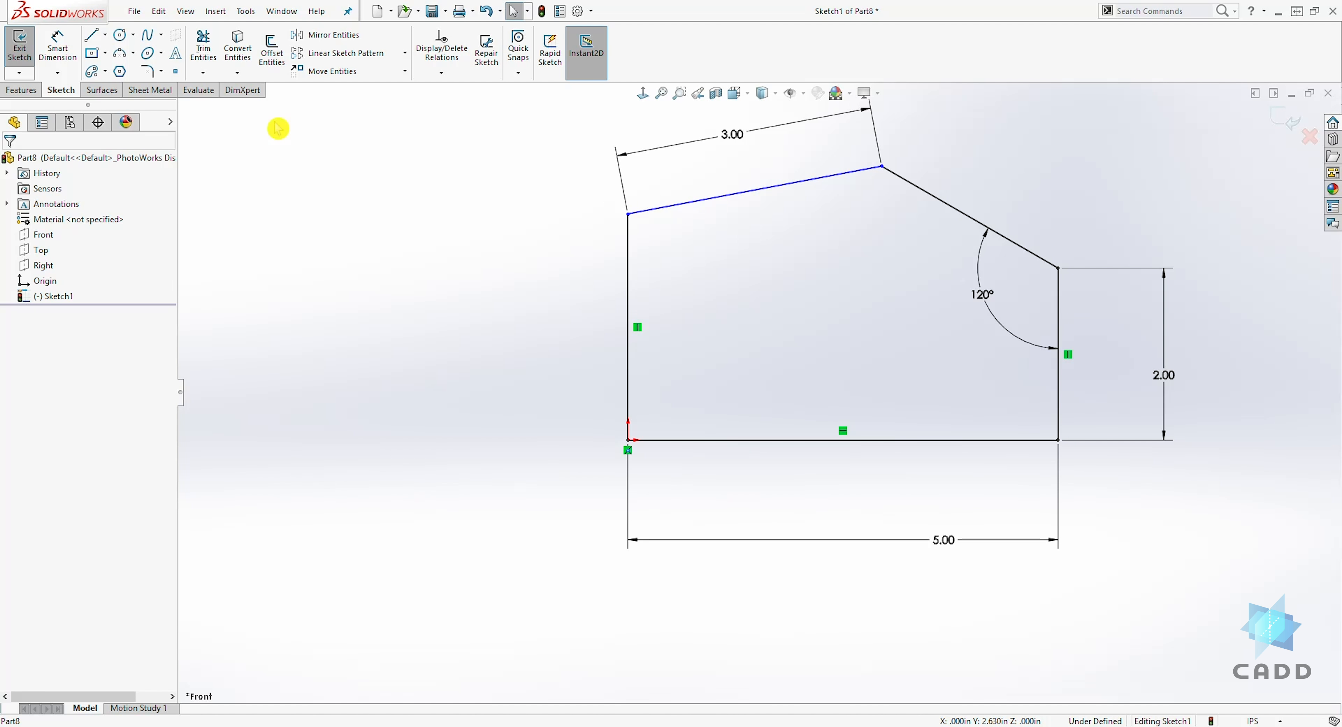
{"action": "left_click", "coordinate": [59, 46]}
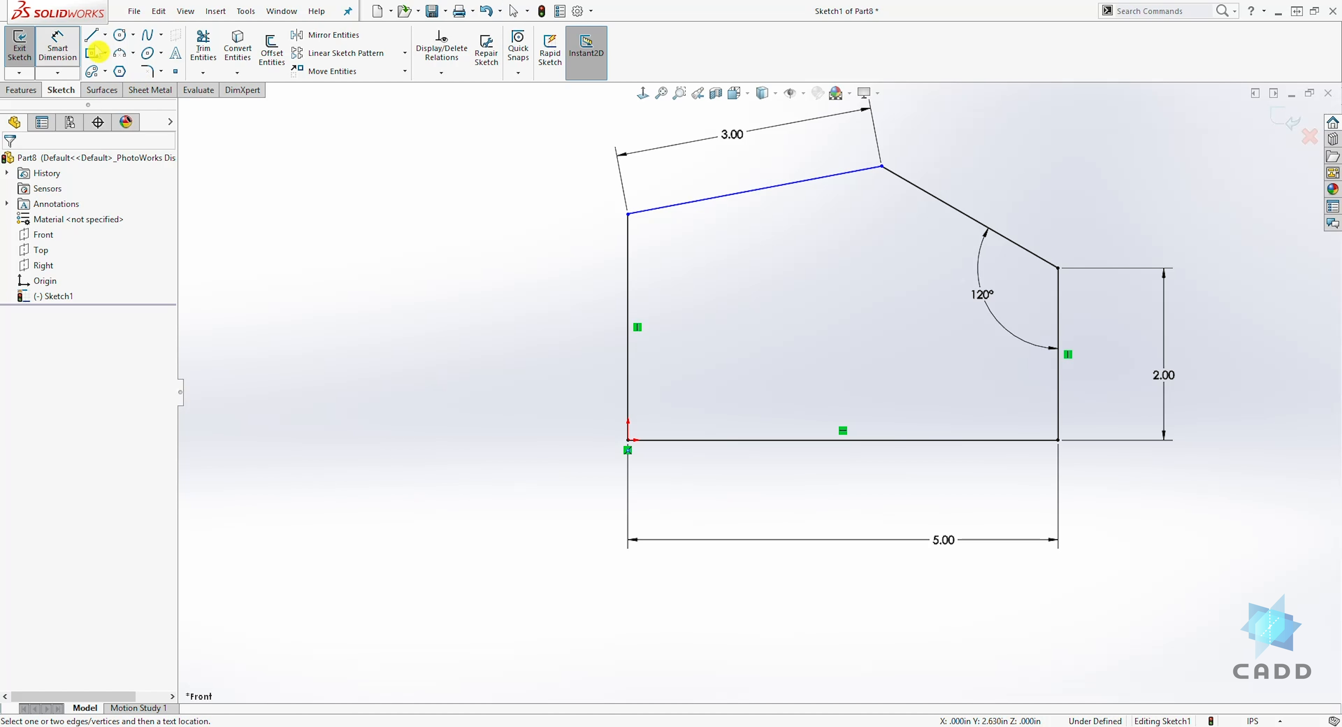
{"action": "left_click", "coordinate": [762, 190]}
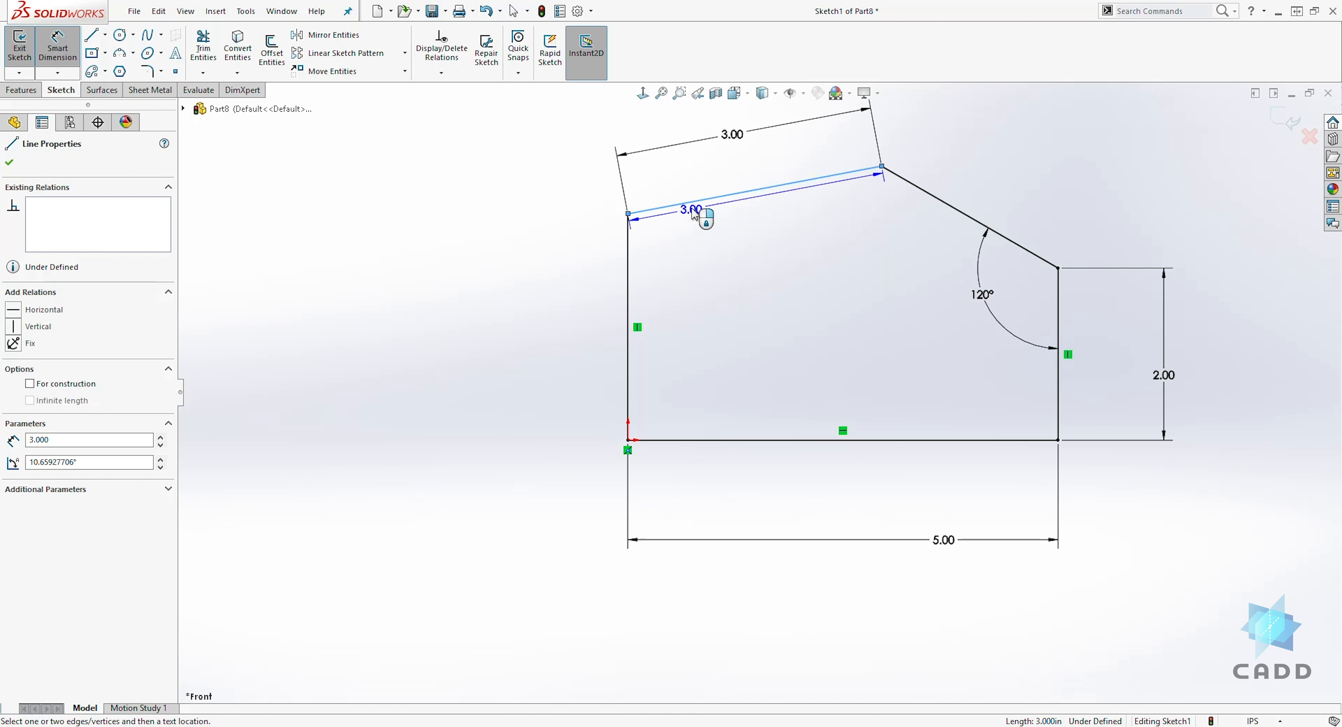
{"action": "left_click", "coordinate": [629, 283]}
{"action": "left_click", "coordinate": [706, 285]}
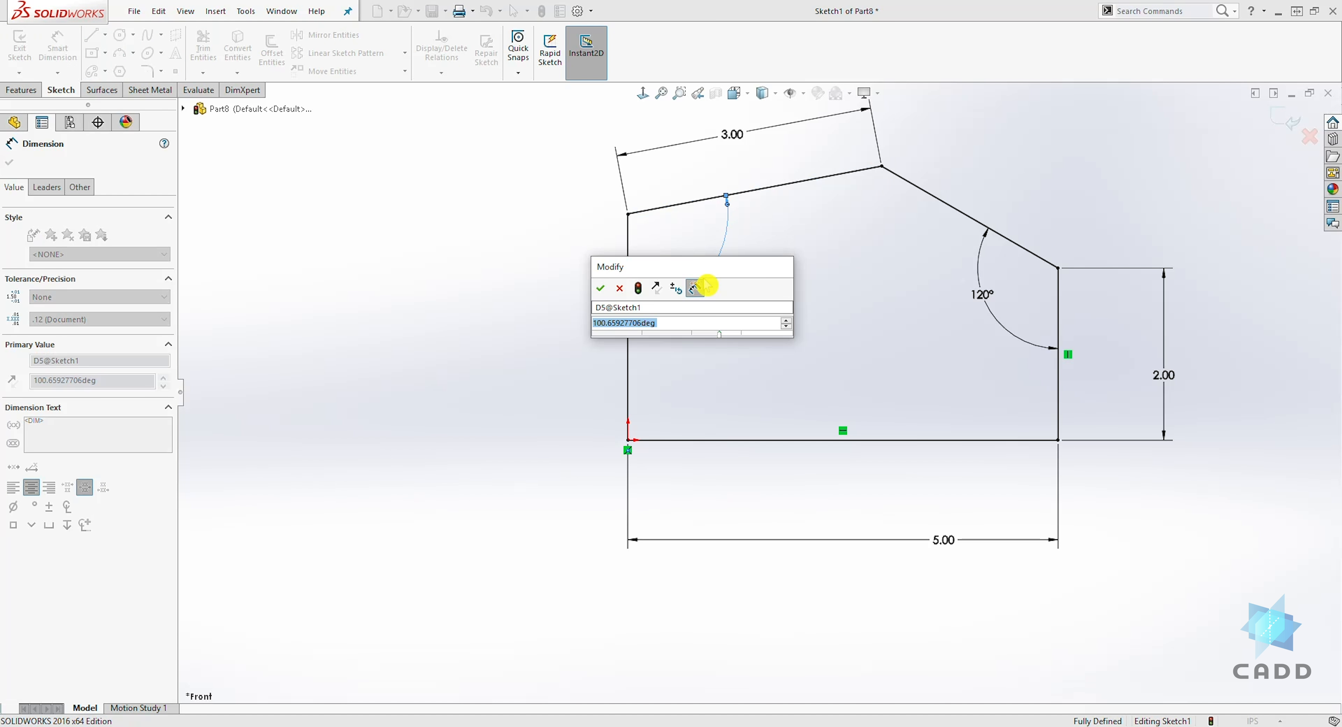
{"action": "type", "text": "100"}
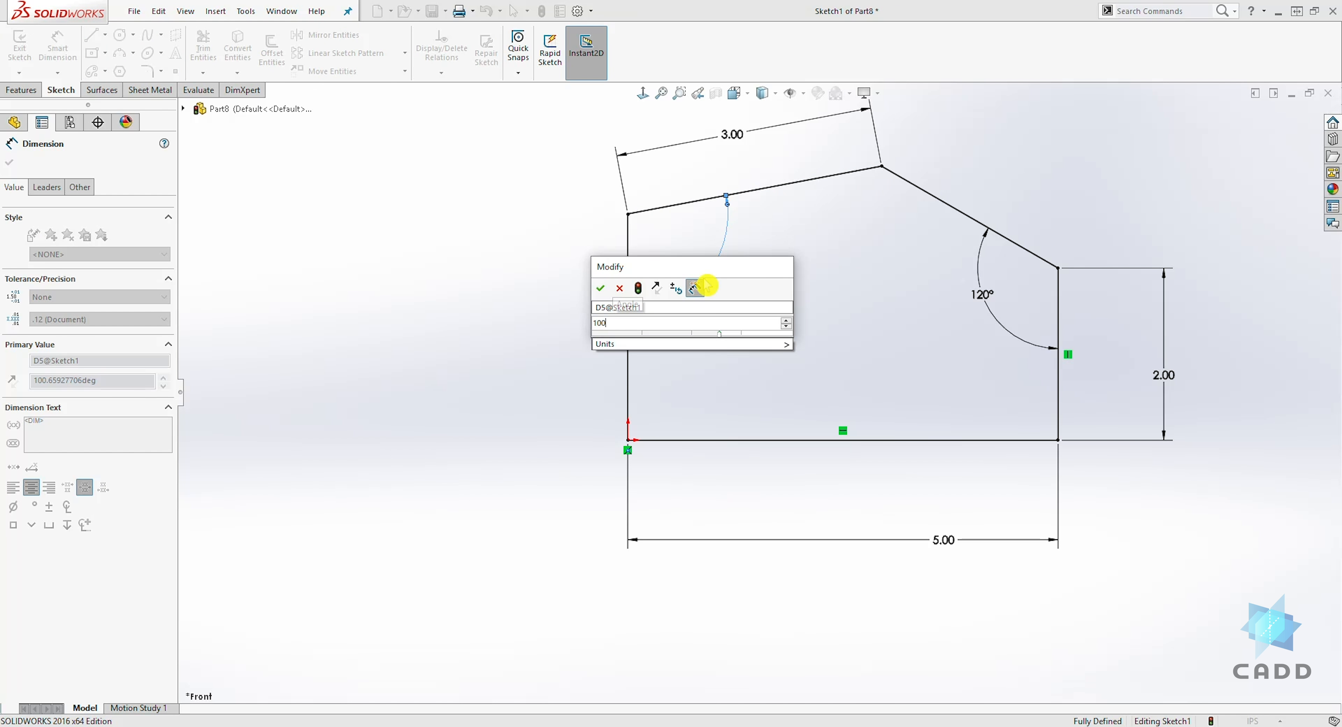
{"action": "key", "text": "Return"}
{"action": "key", "text": "Escape"}
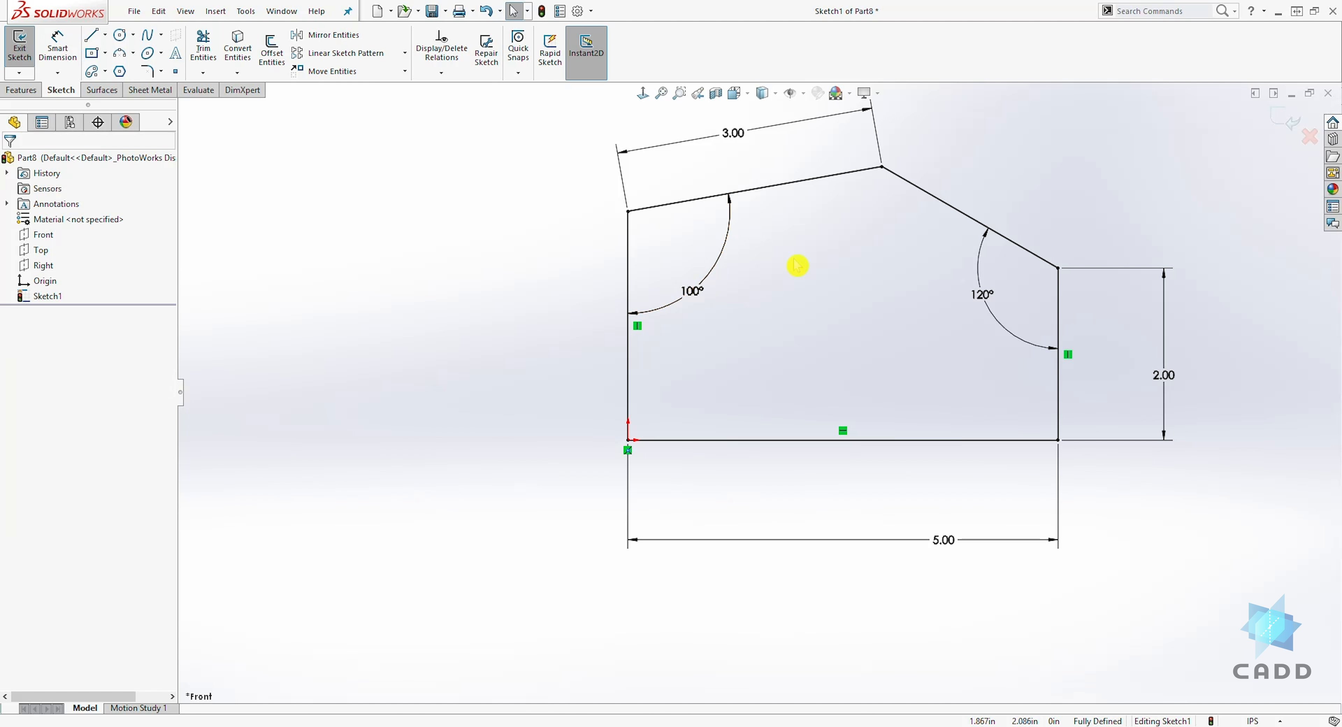
Step: Delete the whole five-sided profile together with its dimensions from the sketch
{"action": "scroll", "coordinate": [972, 399], "scroll_direction": "up", "scroll_amount": 1}
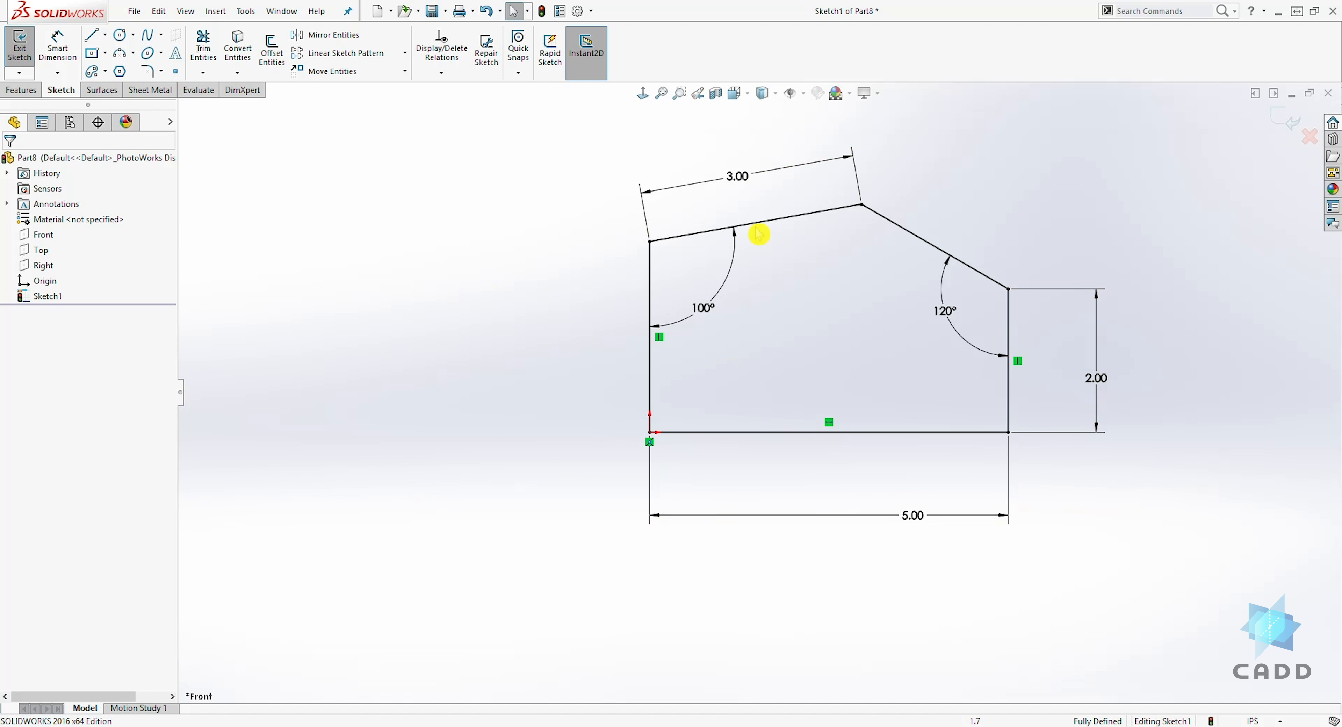
{"action": "mouse_move", "coordinate": [567, 152]}
{"action": "left_mouse_down"}
{"action": "mouse_move", "coordinate": [1081, 472]}
{"action": "mouse_move", "coordinate": [1154, 555]}
{"action": "left_mouse_up"}
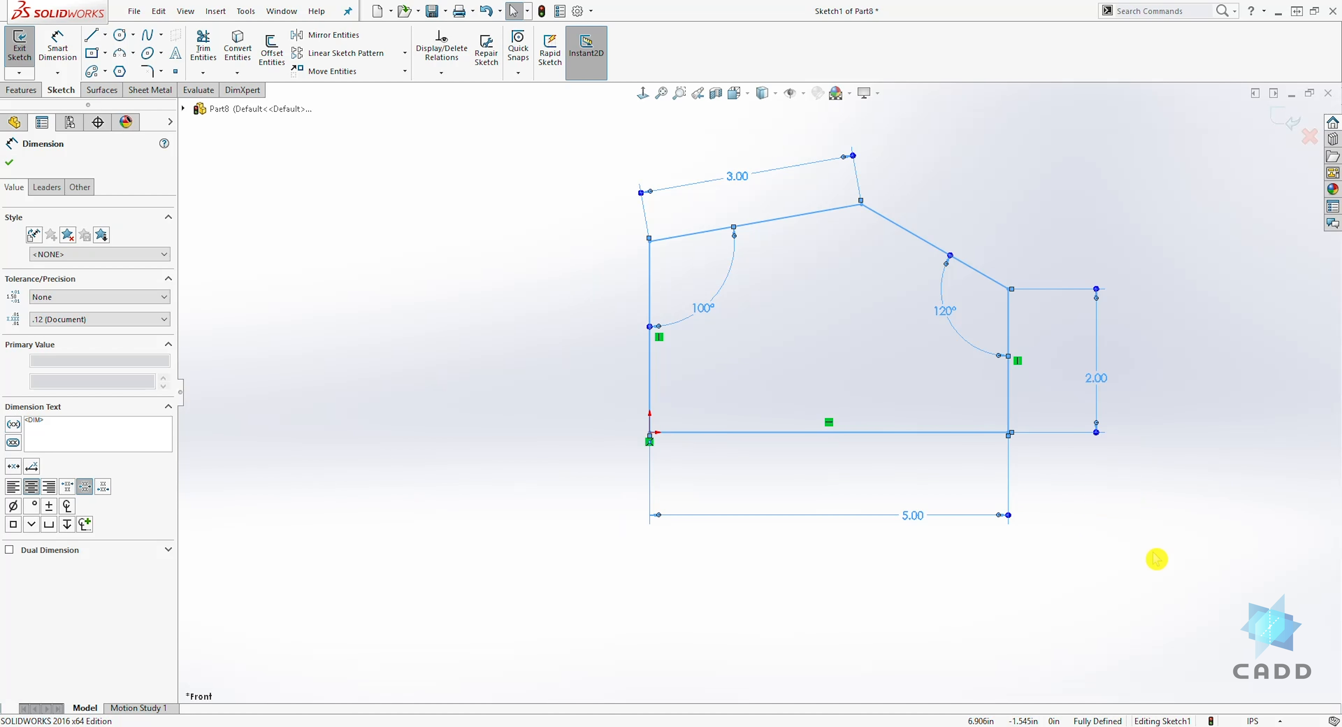
{"action": "key", "text": "Delete"}
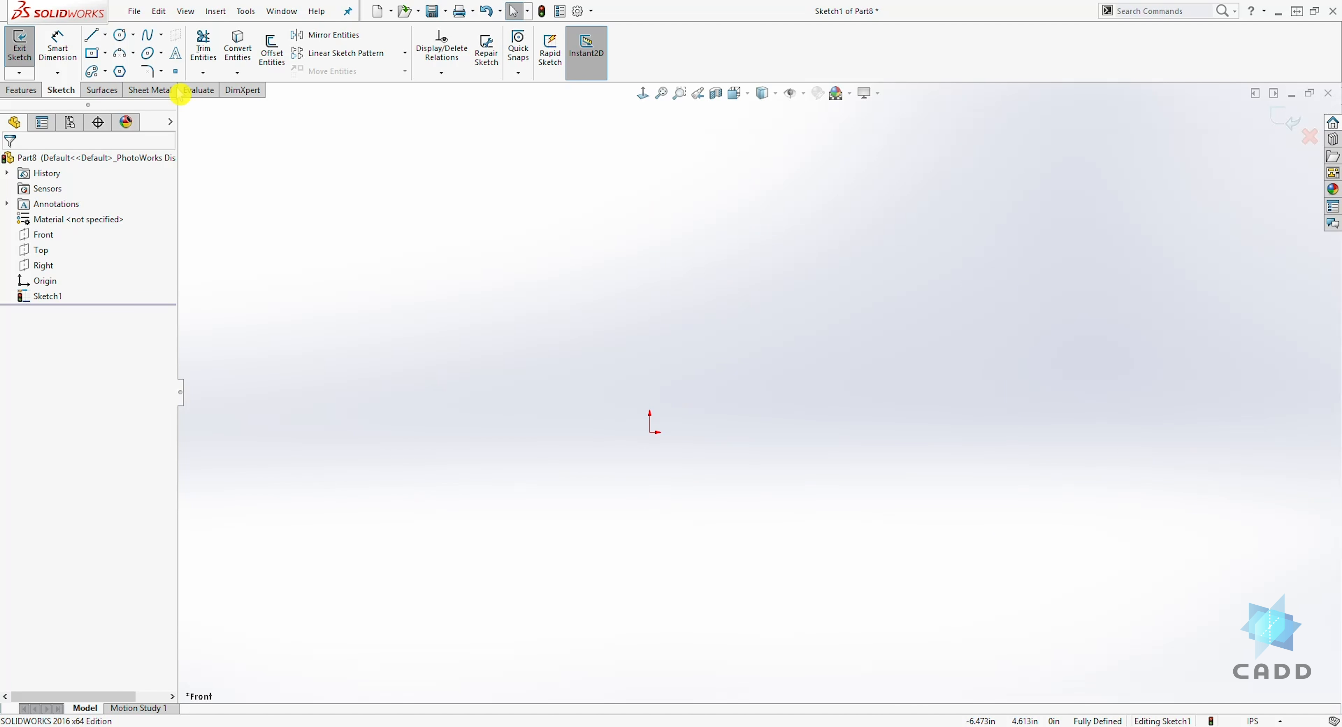
Step: Sketch a circle centred on the origin with a radius of about 3.36 in
{"action": "left_click", "coordinate": [120, 34]}
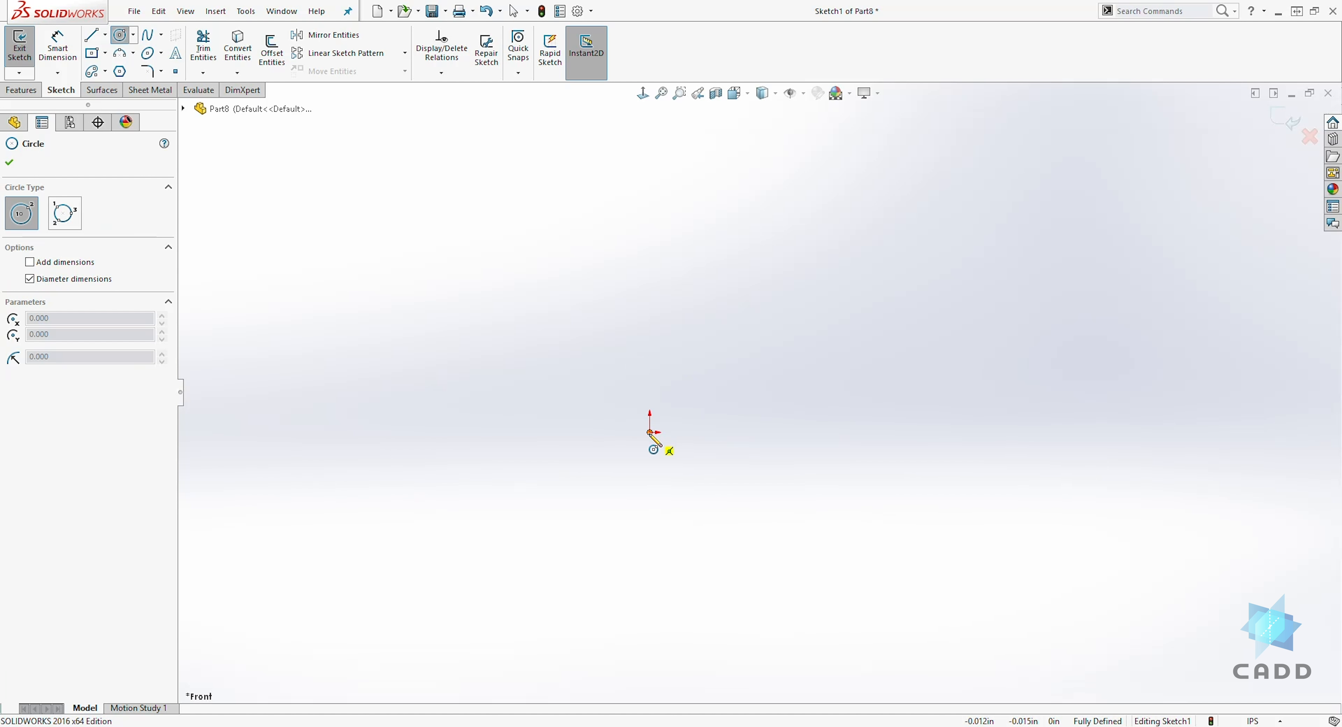
{"action": "left_click_drag", "start_coordinate": [650, 433], "coordinate": [854, 303]}
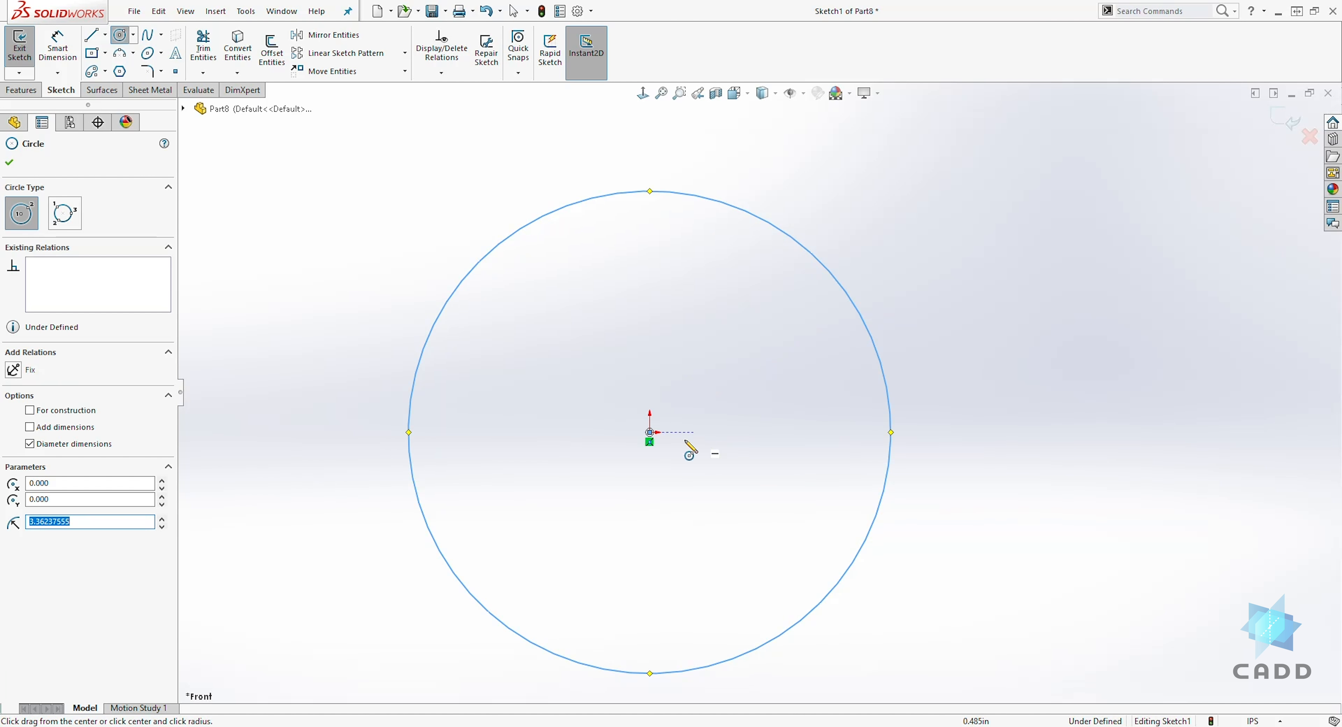
{"action": "key", "text": "Escape"}
Step: Dimension the circle's diameter to 6 in, placing the dimension outside its upper-right edge
{"action": "left_click", "coordinate": [57, 46]}
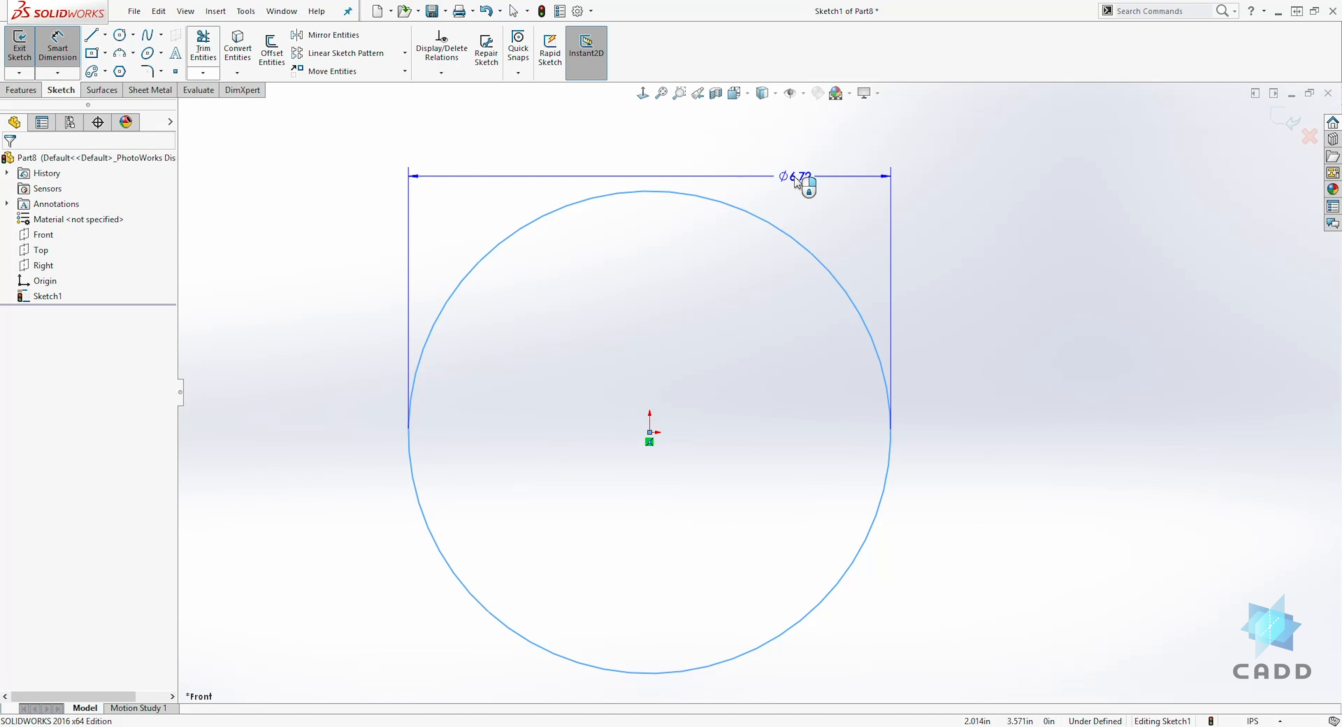
{"action": "left_click", "coordinate": [934, 180]}
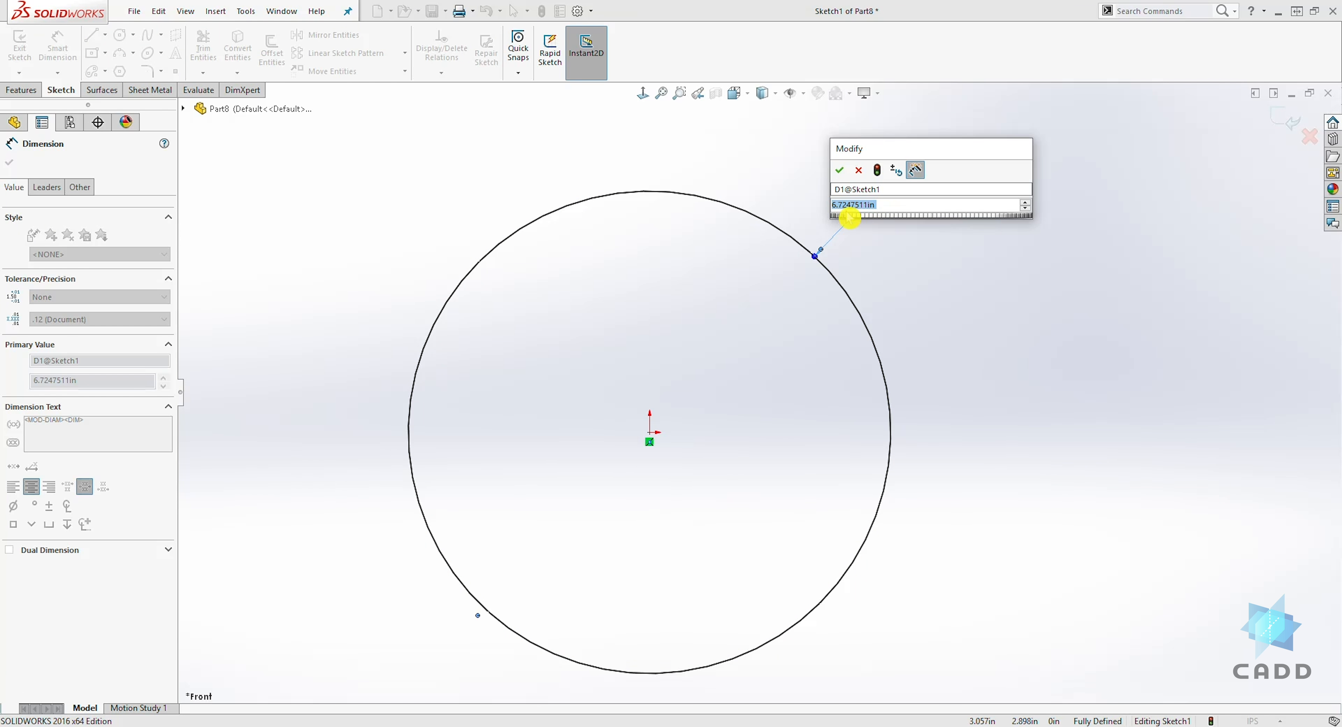
{"action": "type", "text": "6"}
{"action": "key", "text": "Return"}
{"action": "key", "text": "Escape"}
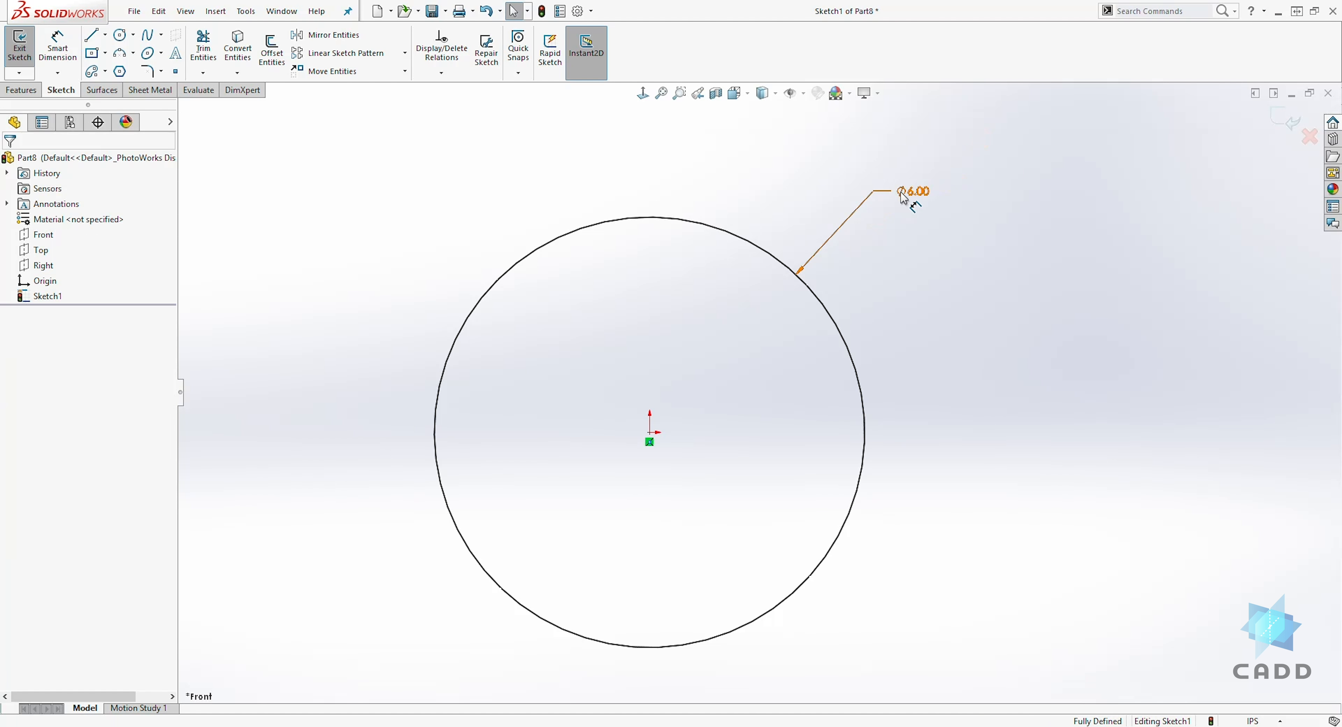
Step: Set the circle's diameter dimension to four decimal places (.1234) and review the available tolerance types, keeping None
{"action": "double_click", "coordinate": [923, 196]}
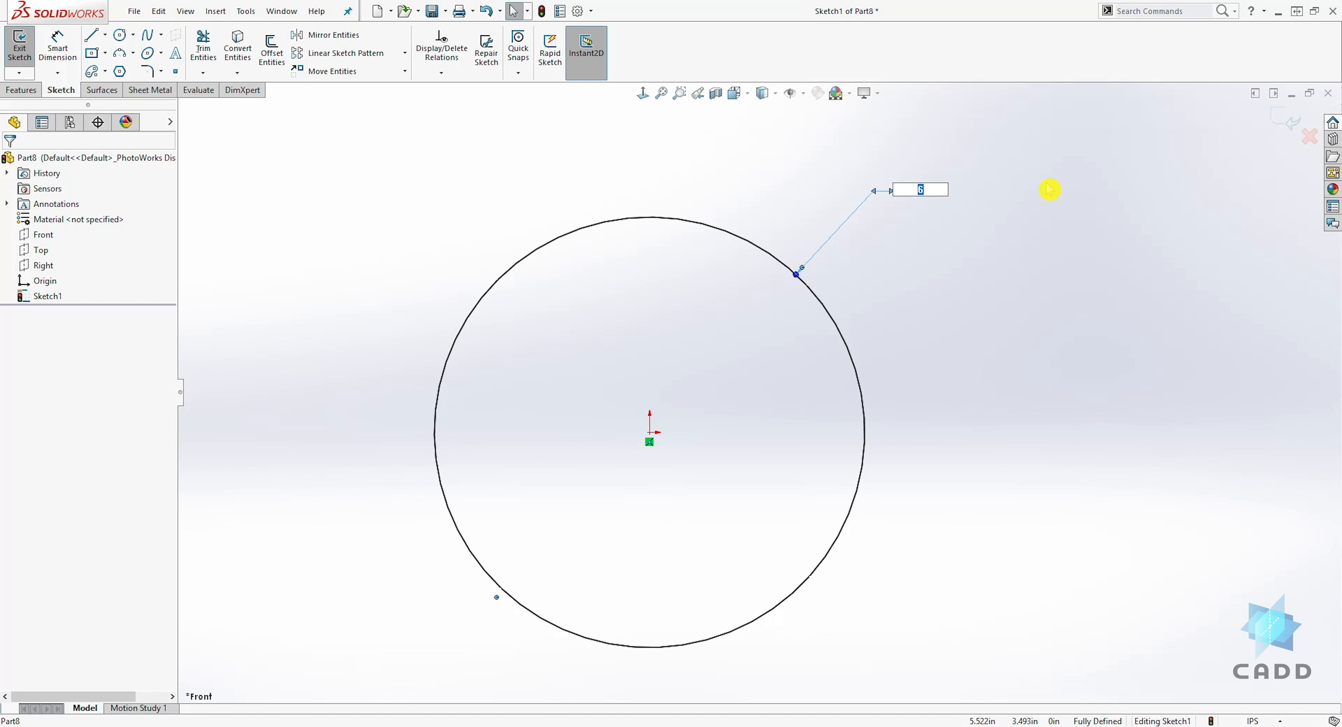
{"action": "left_click", "coordinate": [865, 269]}
{"action": "left_click", "coordinate": [886, 197]}
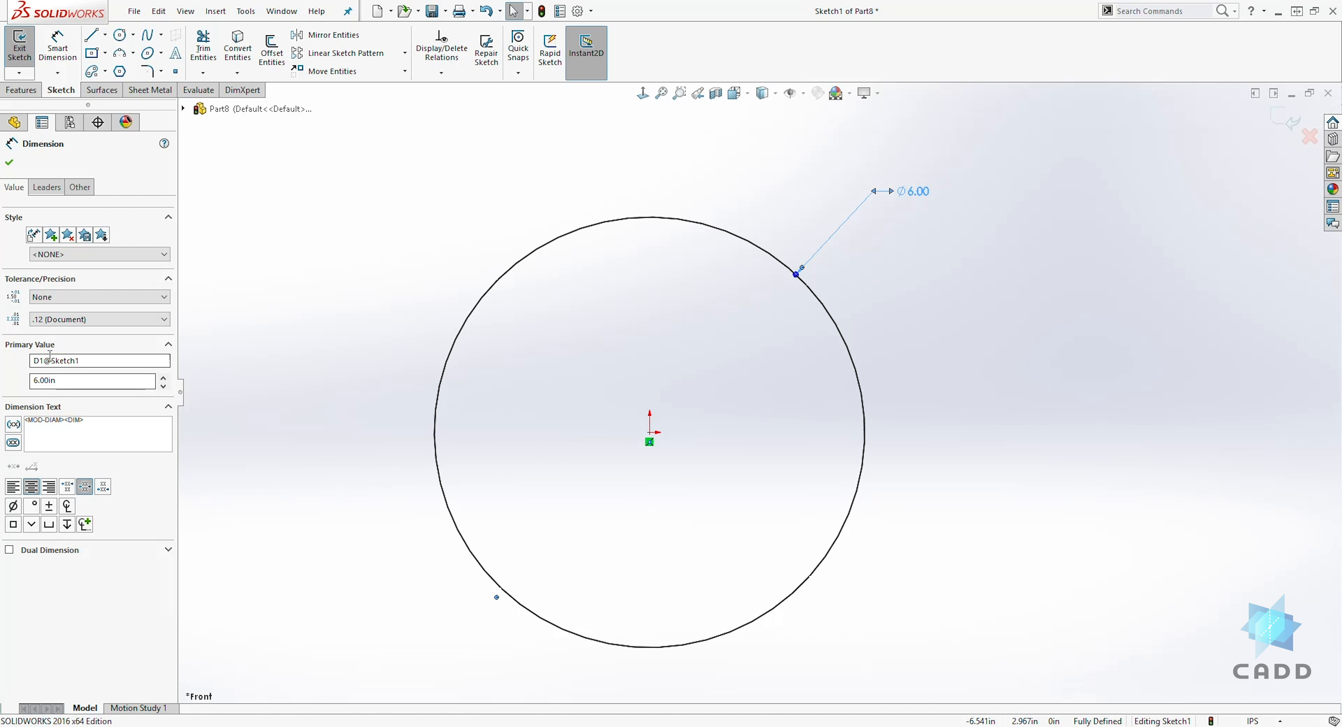
{"action": "left_click", "coordinate": [78, 318]}
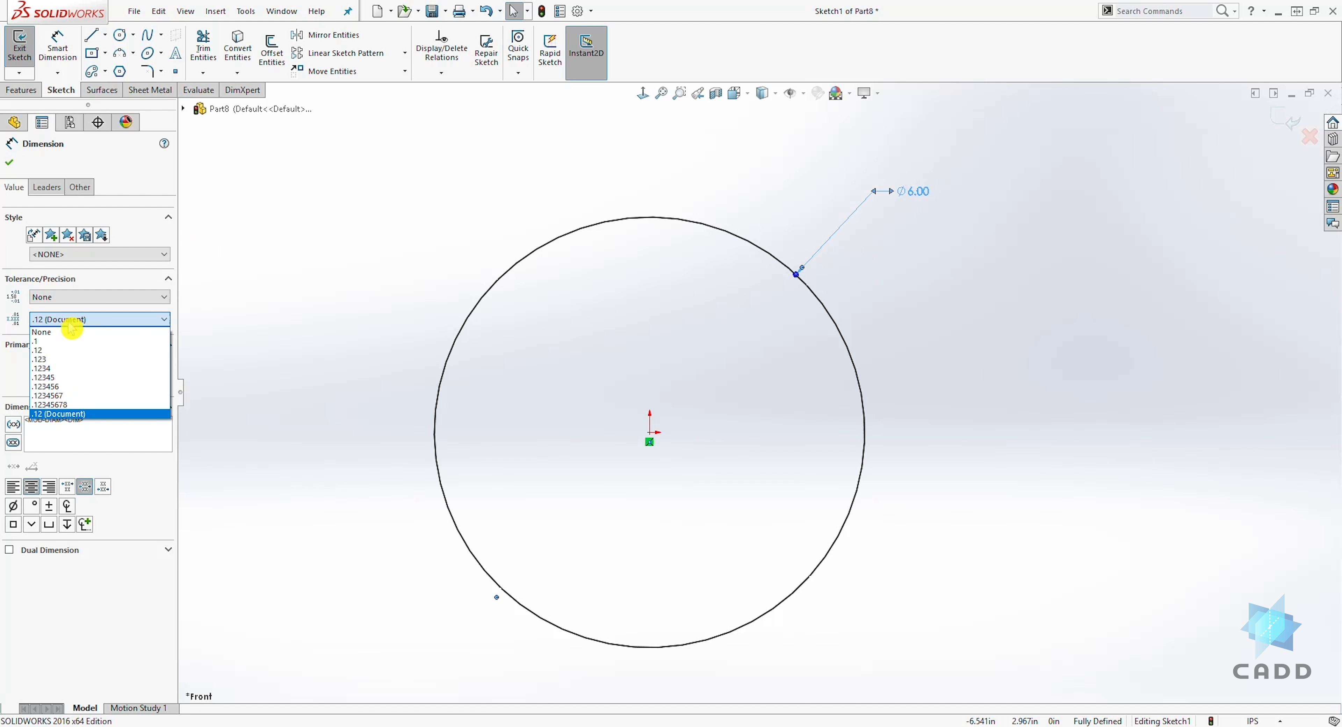
{"action": "left_click", "coordinate": [47, 368]}
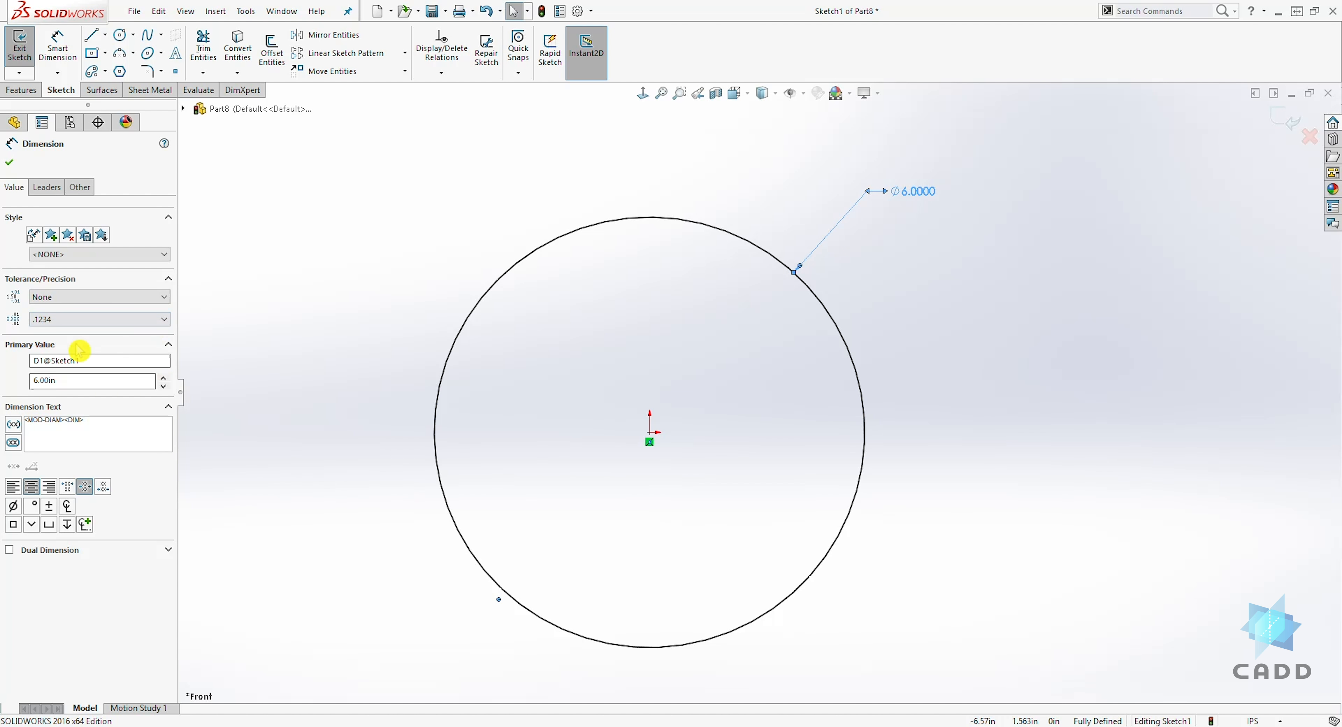
{"action": "left_click", "coordinate": [89, 297]}
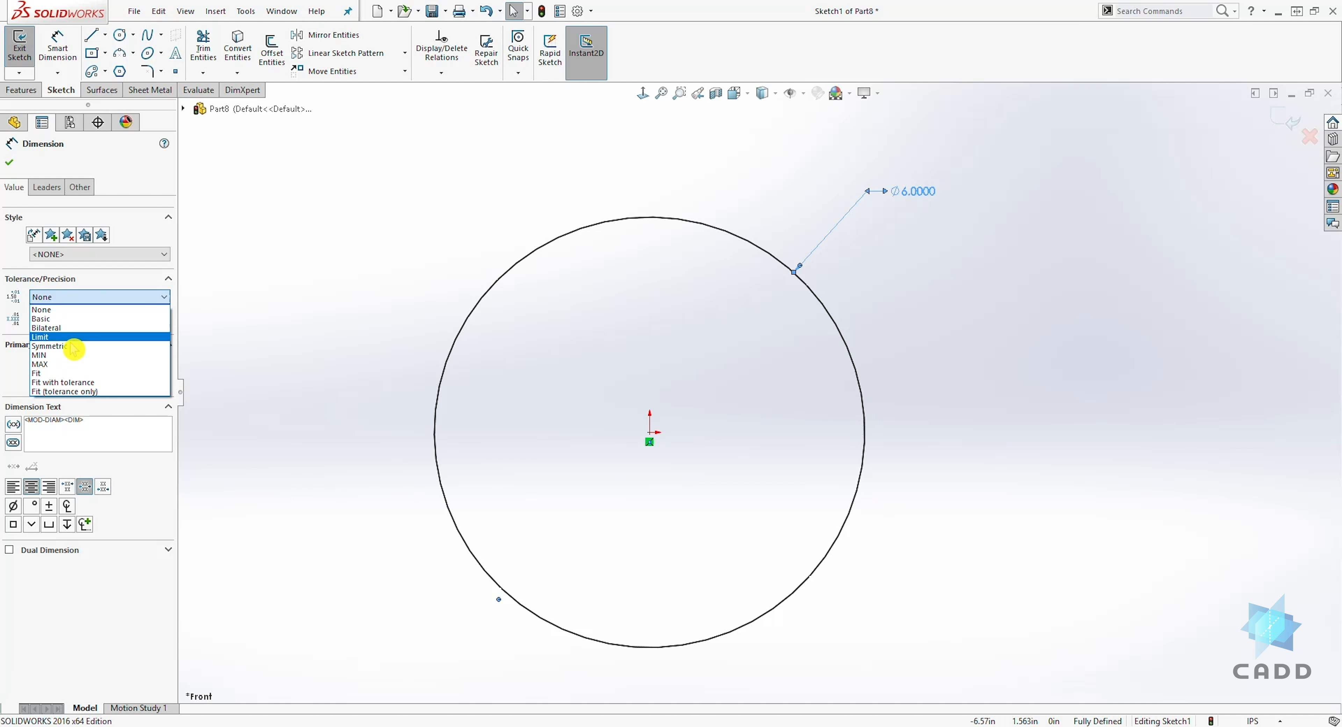
{"action": "left_click", "coordinate": [124, 285]}
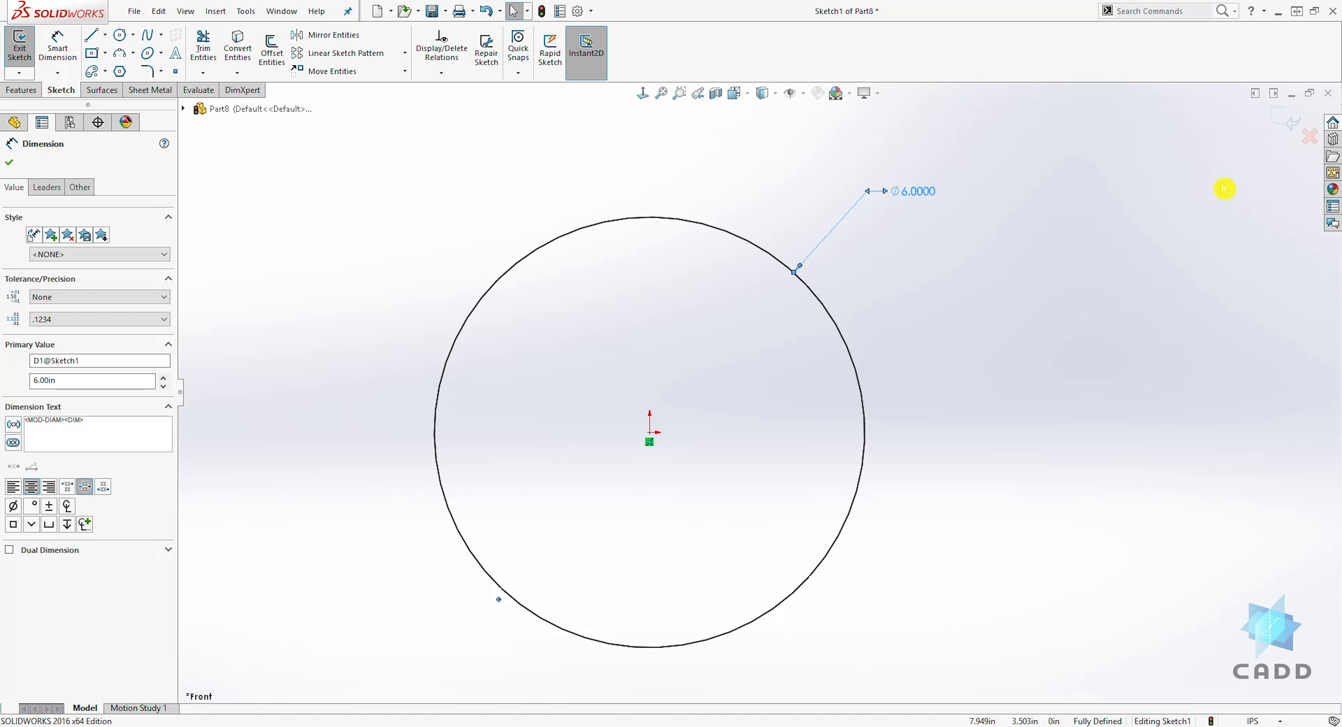
{"action": "left_click", "coordinate": [958, 390]}
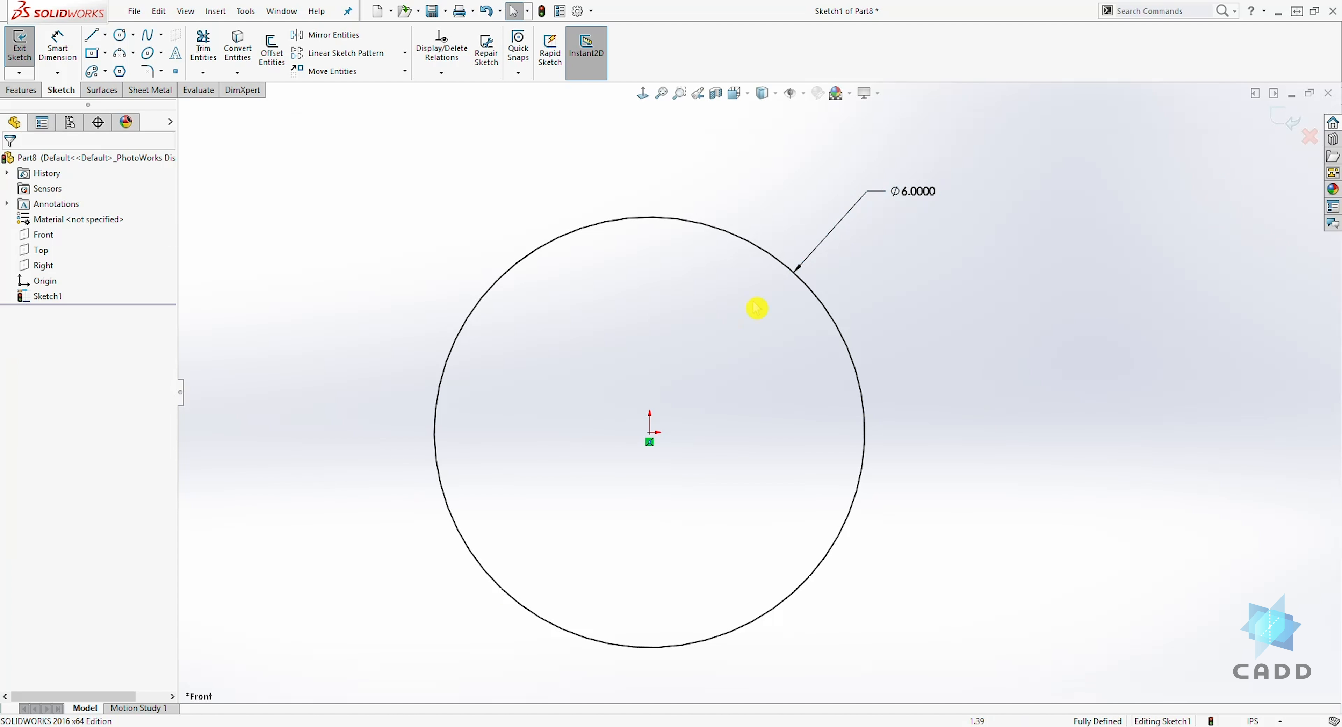
Step: Sketch a three-point arc opening downward to the right of the circle, with a radius of about 2.51 in
{"action": "scroll", "coordinate": [750, 307], "scroll_direction": "up", "scroll_amount": 1}
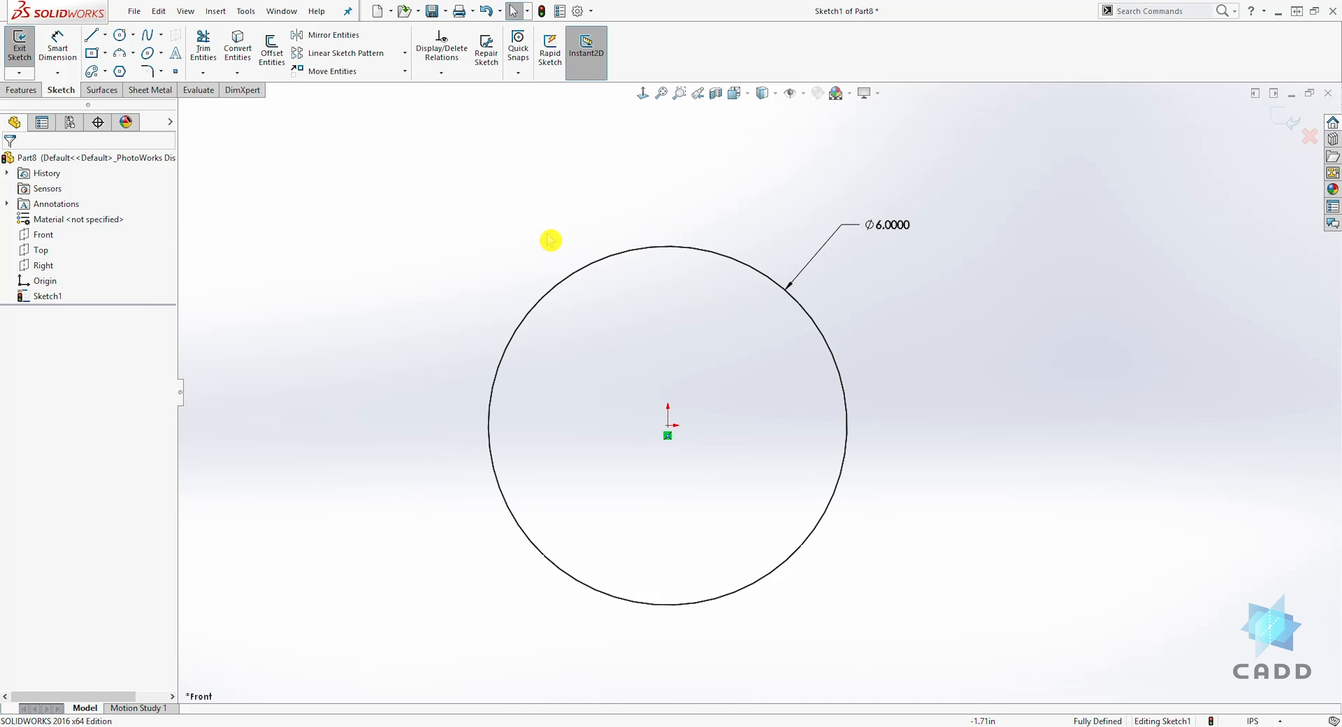
{"action": "left_click", "coordinate": [119, 54]}
{"action": "scroll", "coordinate": [1075, 338], "scroll_direction": "up", "scroll_amount": 3}
{"action": "scroll", "coordinate": [924, 440], "scroll_direction": "down", "scroll_amount": 2}
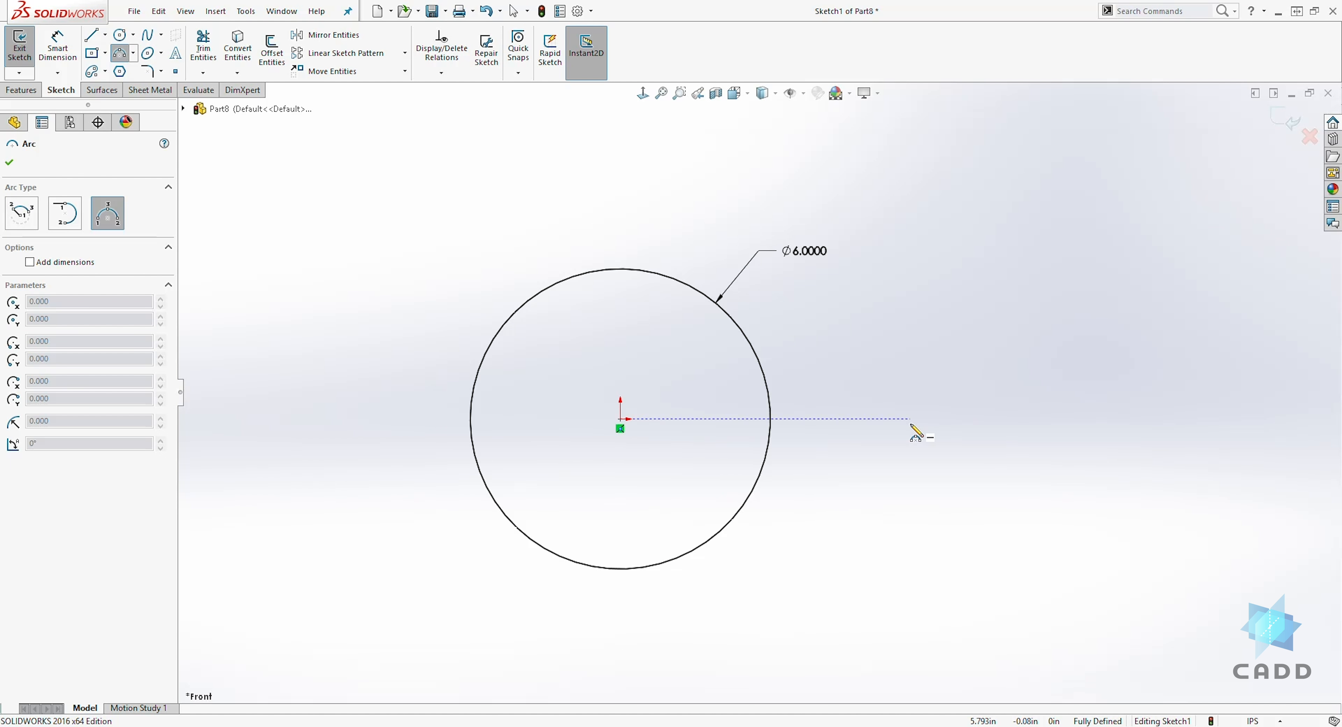
{"action": "left_click", "coordinate": [912, 423]}
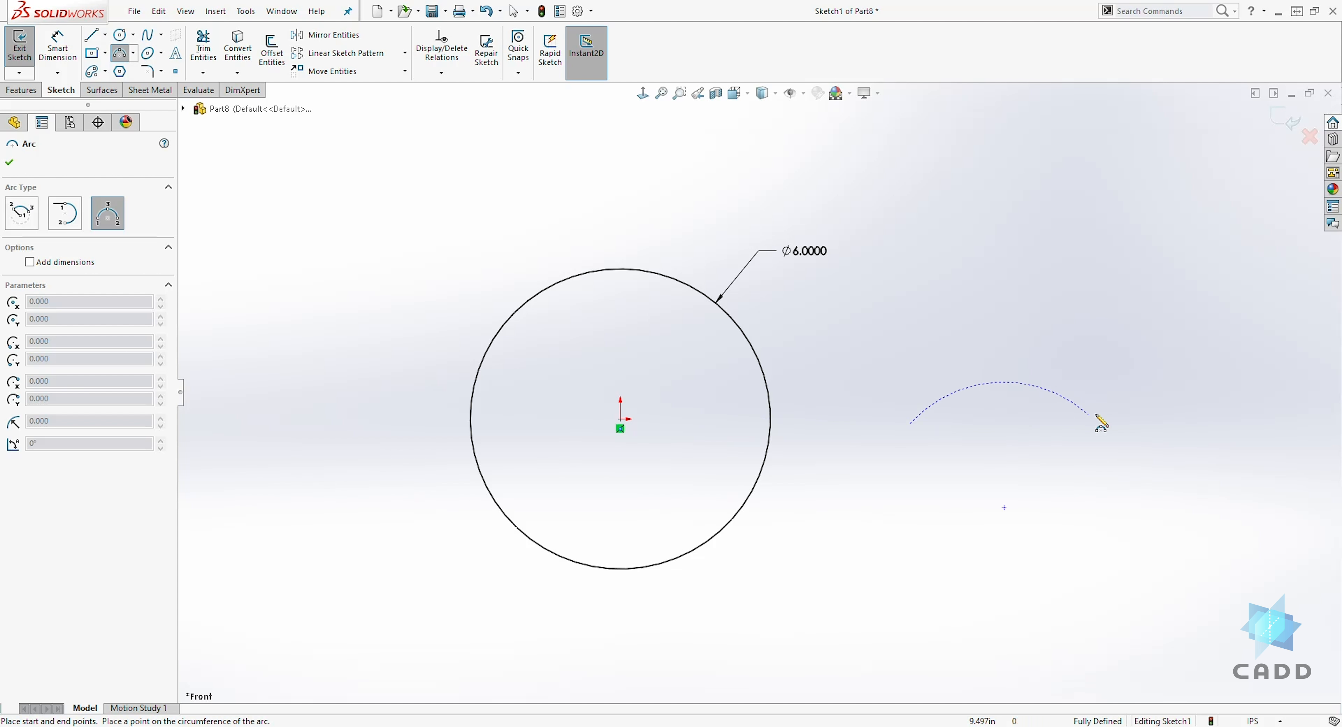
{"action": "left_click", "coordinate": [1161, 423]}
{"action": "left_click", "coordinate": [1033, 283]}
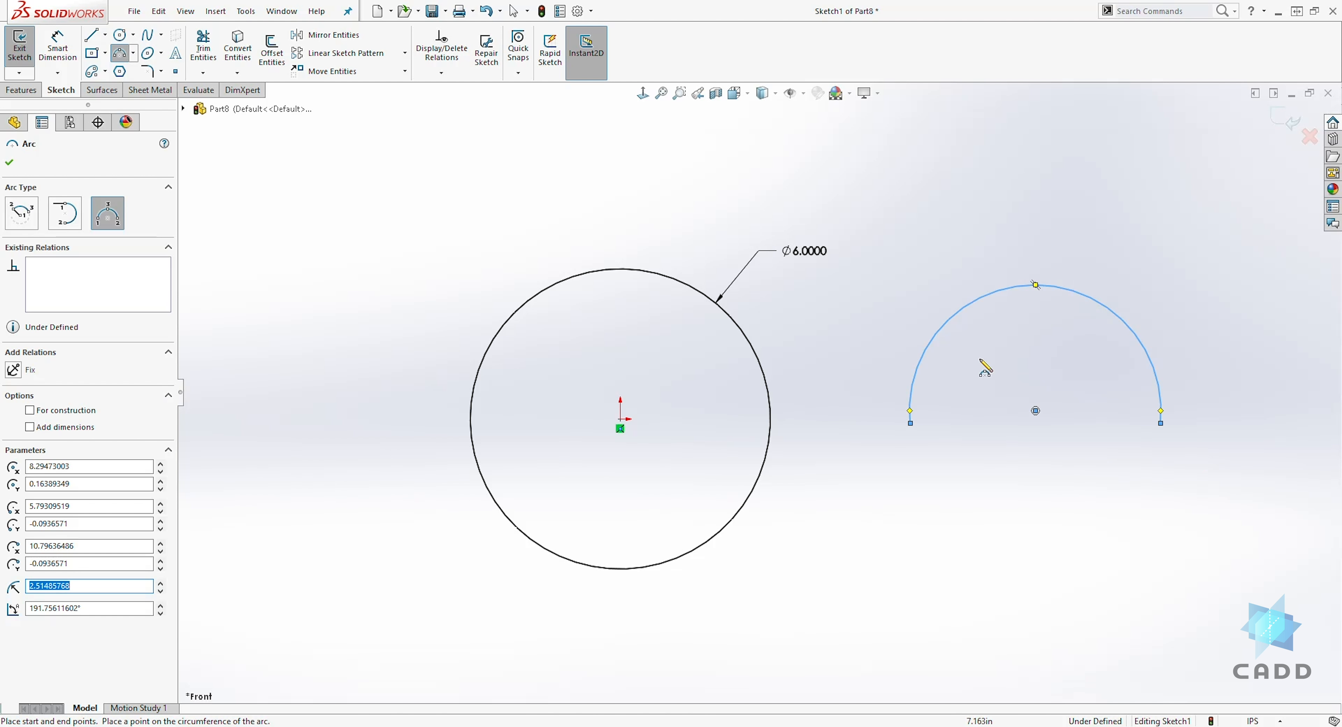
Step: Dimension the arc's radius at its drawn size, placing the dimension above the arc's upper right
{"action": "key", "text": "Escape"}
{"action": "left_click", "coordinate": [57, 50]}
{"action": "left_click", "coordinate": [1018, 285]}
{"action": "left_click", "coordinate": [1139, 219]}
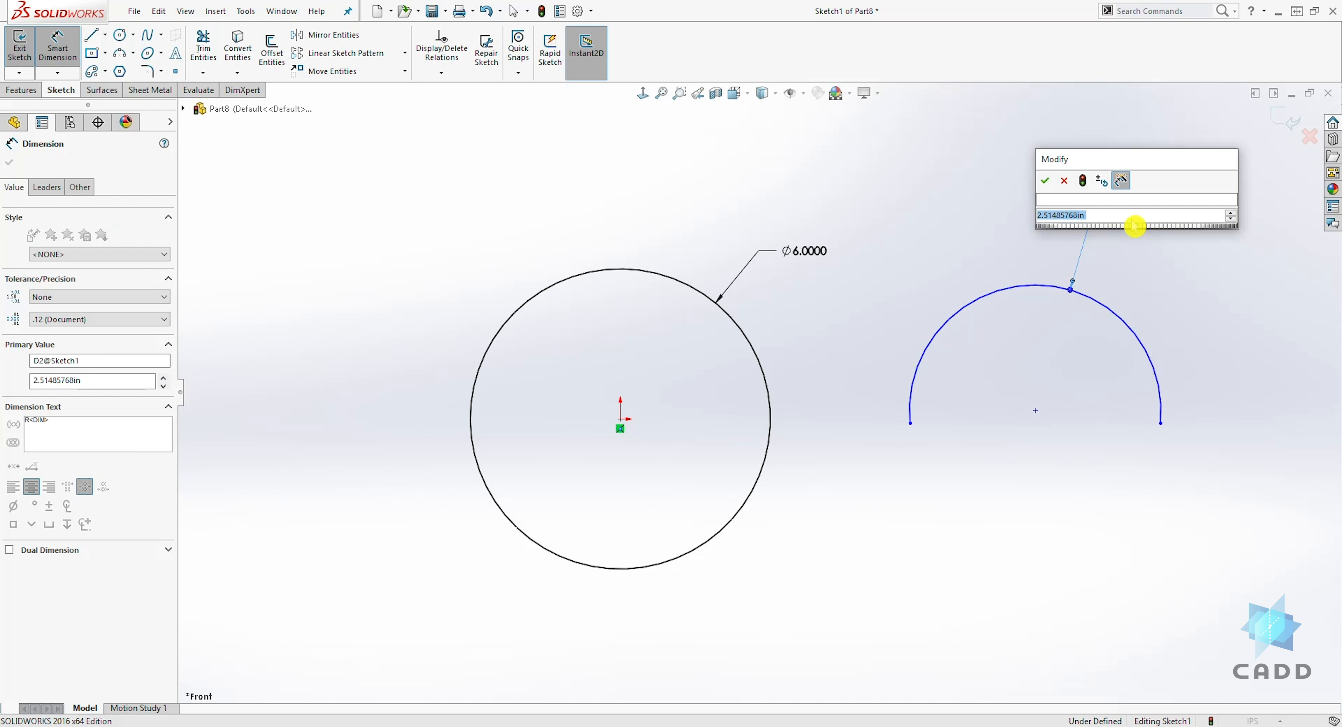
{"action": "left_click", "coordinate": [1044, 181]}
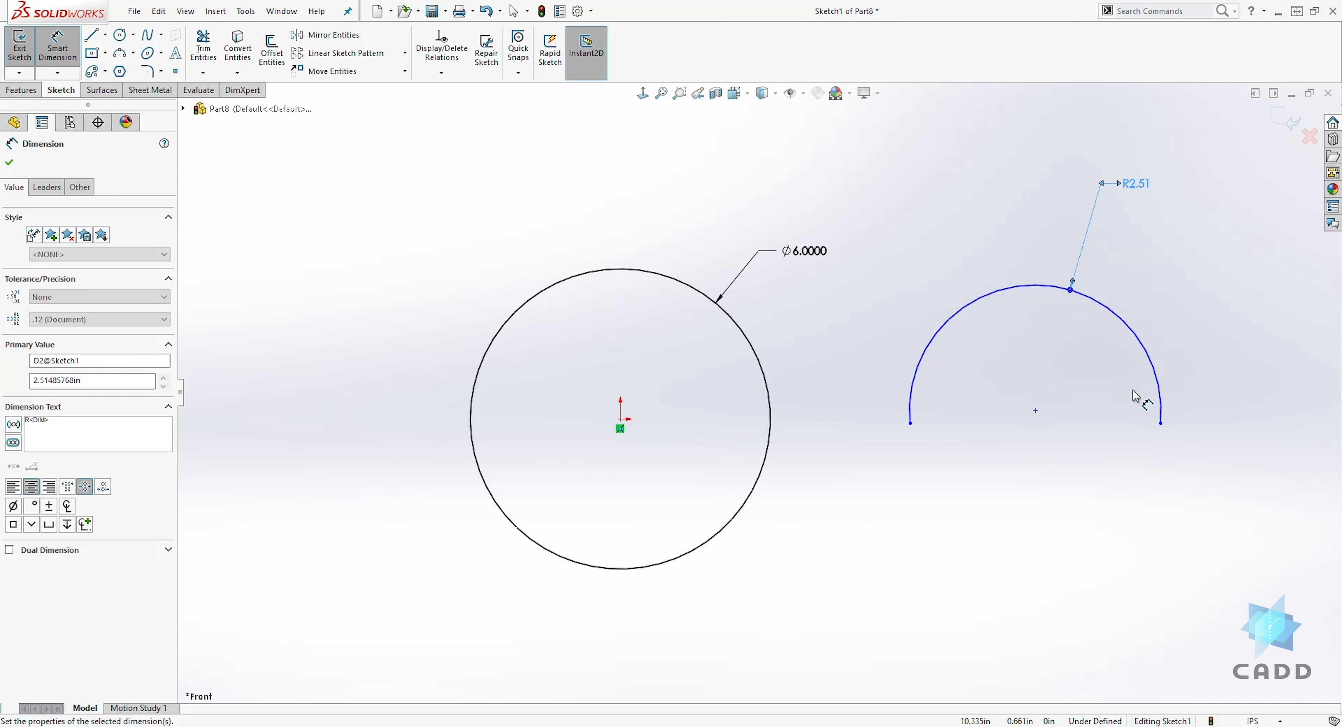
{"action": "key", "text": "Escape"}
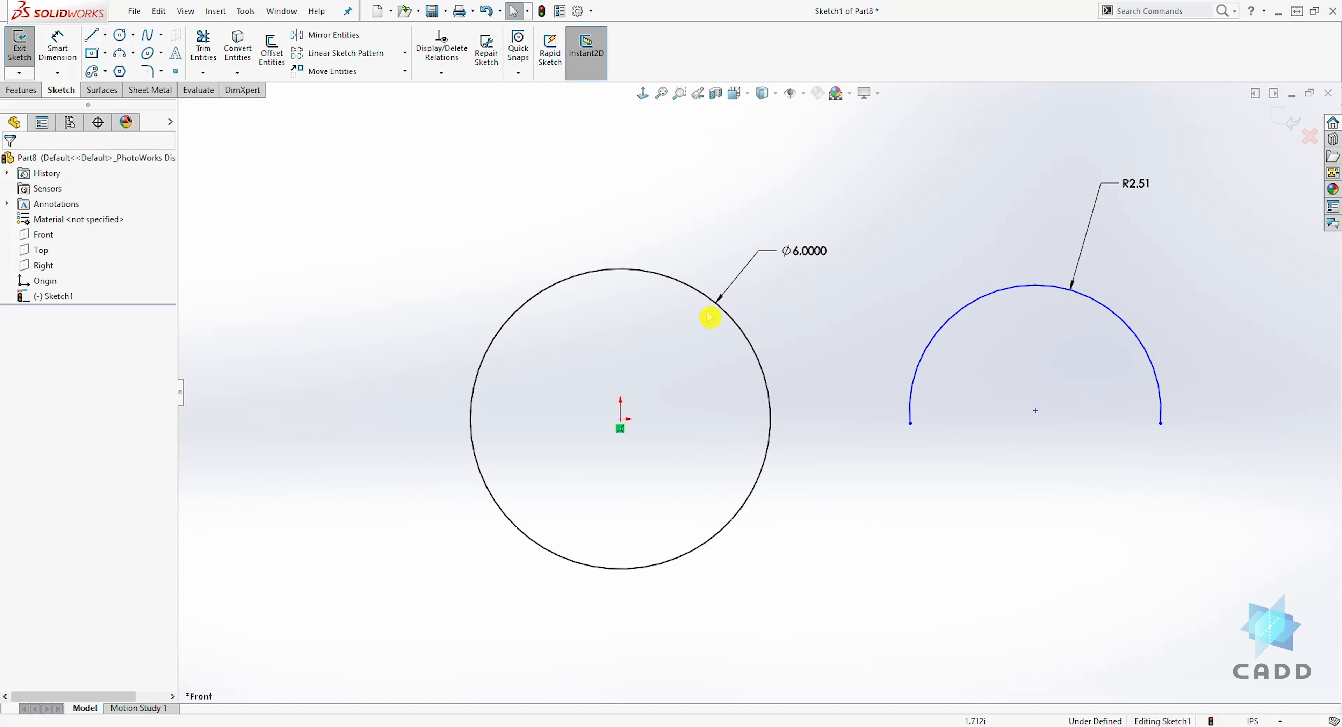
Step: Delete the arc together with its radius dimension, leaving only the dimensioned circle in the sketch
{"action": "left_click_drag", "start_coordinate": [1107, 370], "coordinate": [1020, 213]}
{"action": "key", "text": "Delete"}
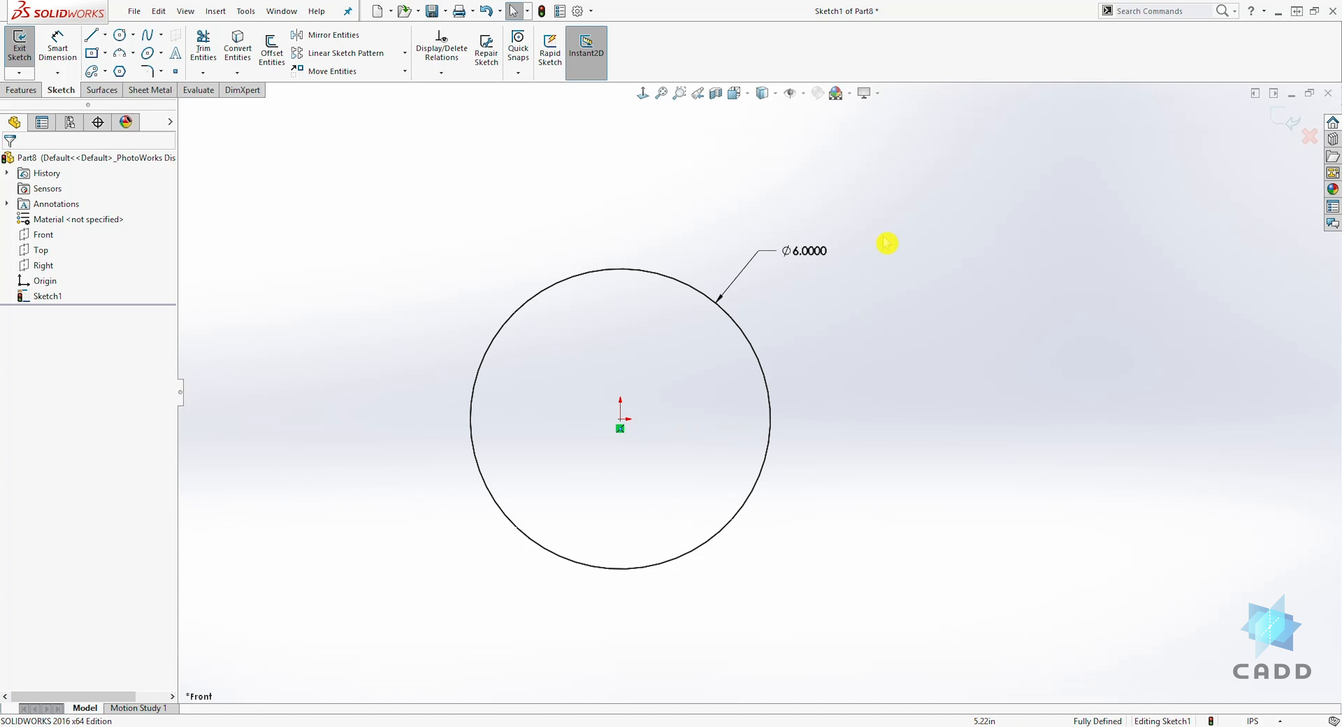
{"action": "left_click", "coordinate": [925, 251]}
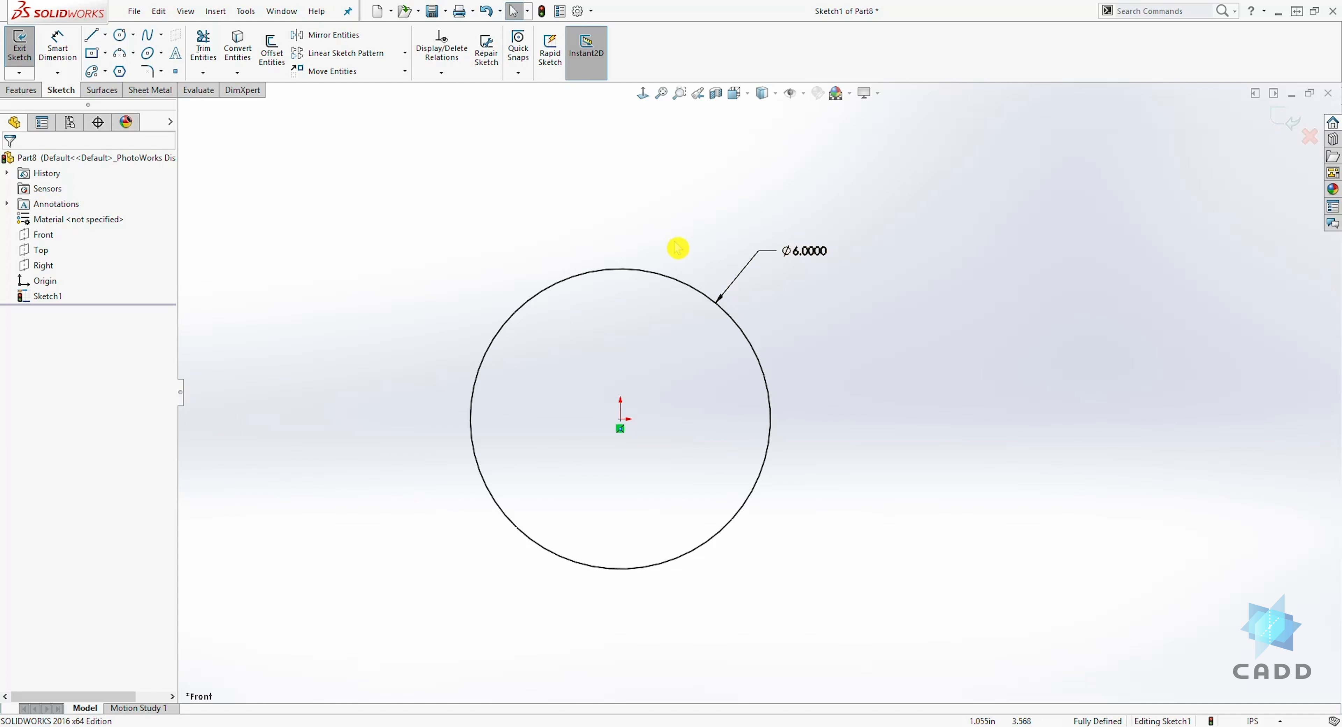